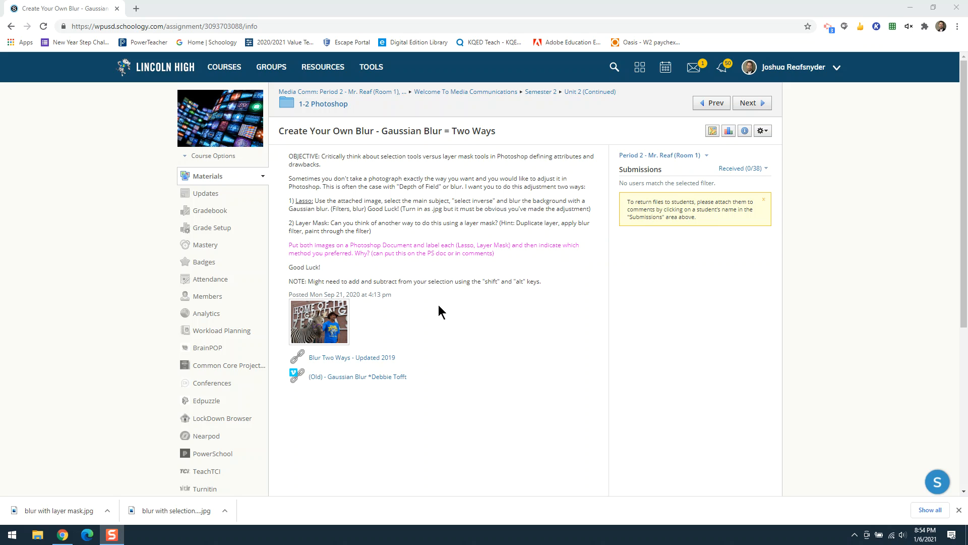
pyautogui.click(331, 316)
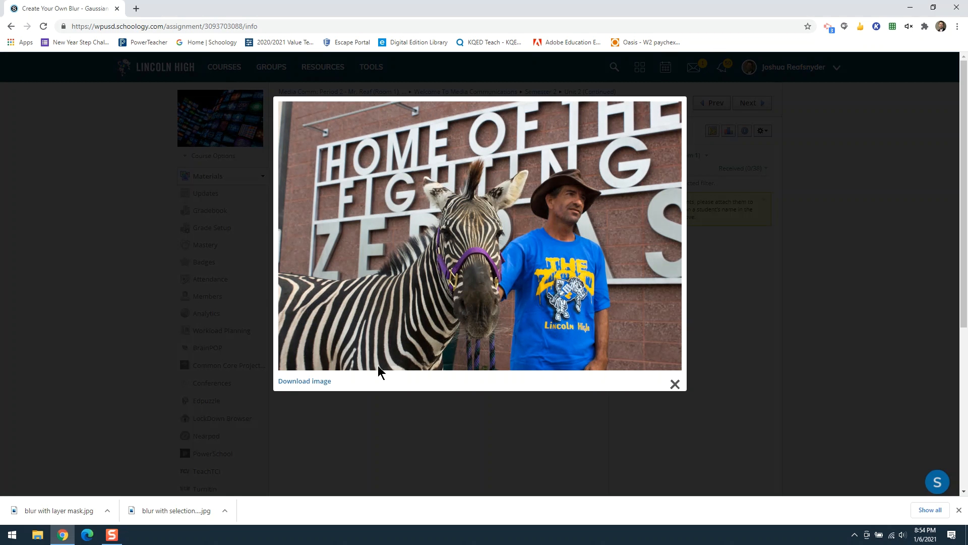
pyautogui.click(305, 381)
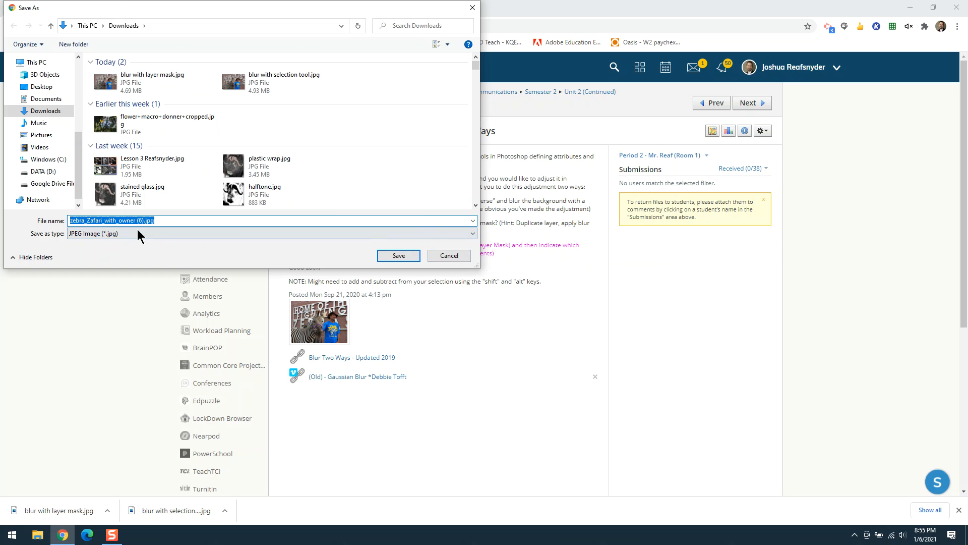
pyautogui.click(460, 258)
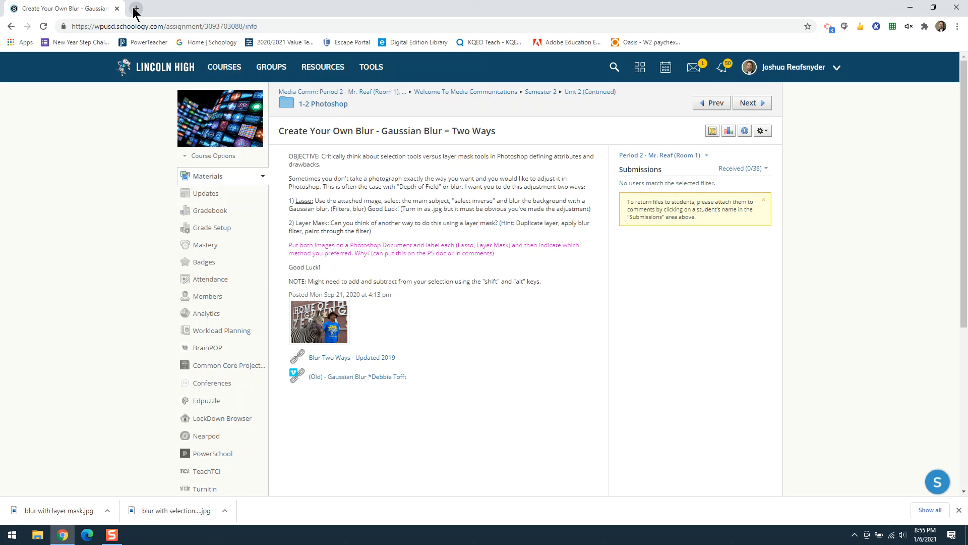
# Step: Open photopea.com in a new browser tab
pyautogui.click(135, 9)
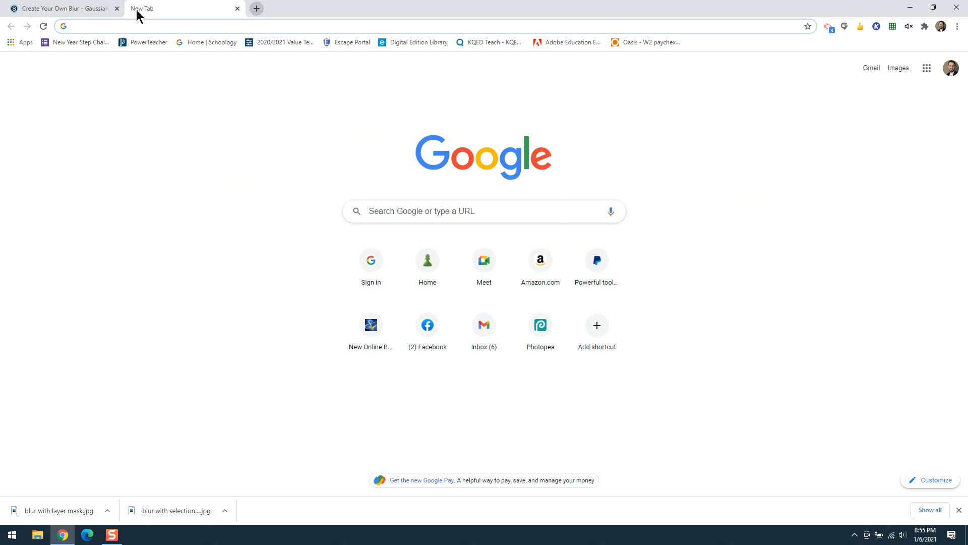
pyautogui.write('photop')
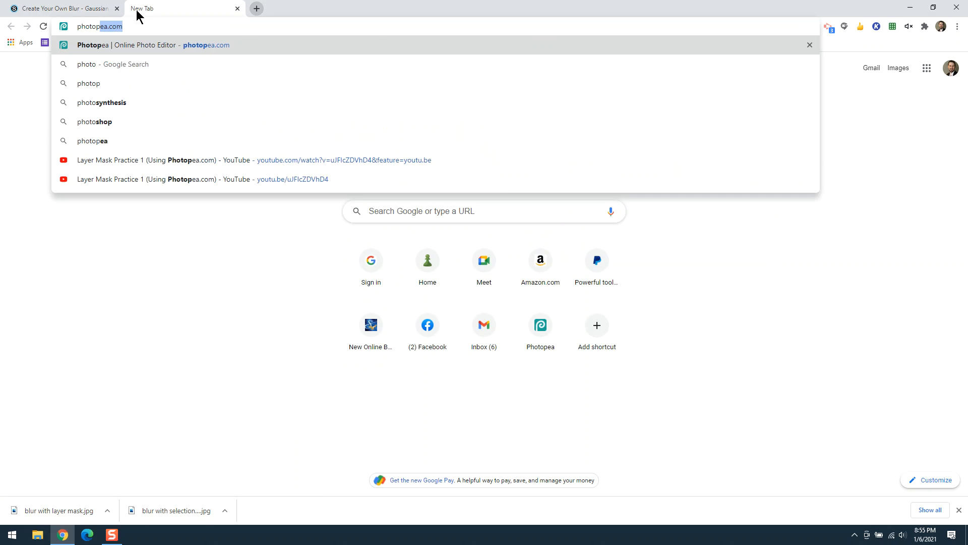
pyautogui.write('ea.com')
pyautogui.press('Return')
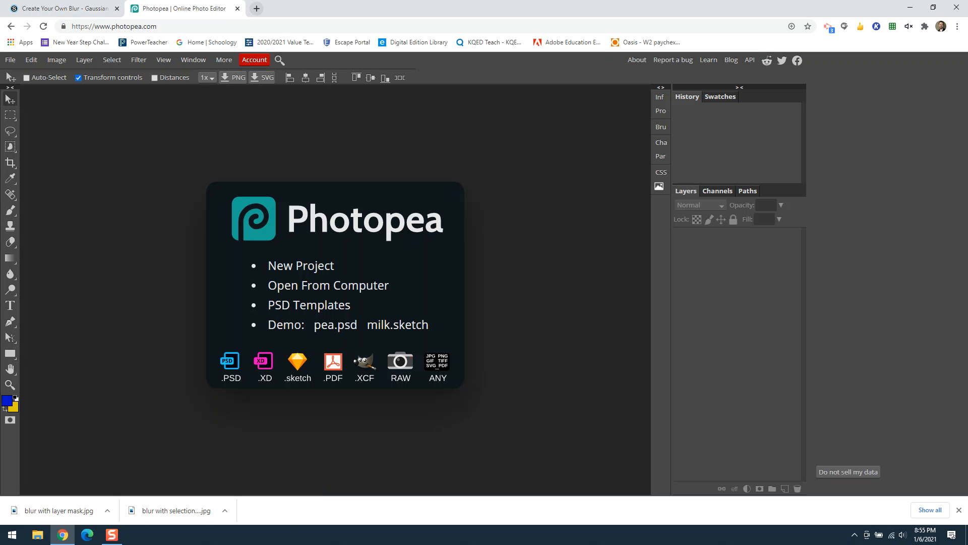
# Step: Open the image zebra_Zafari_with_owner.jpg from the Downloads folder
pyautogui.click(10, 60)
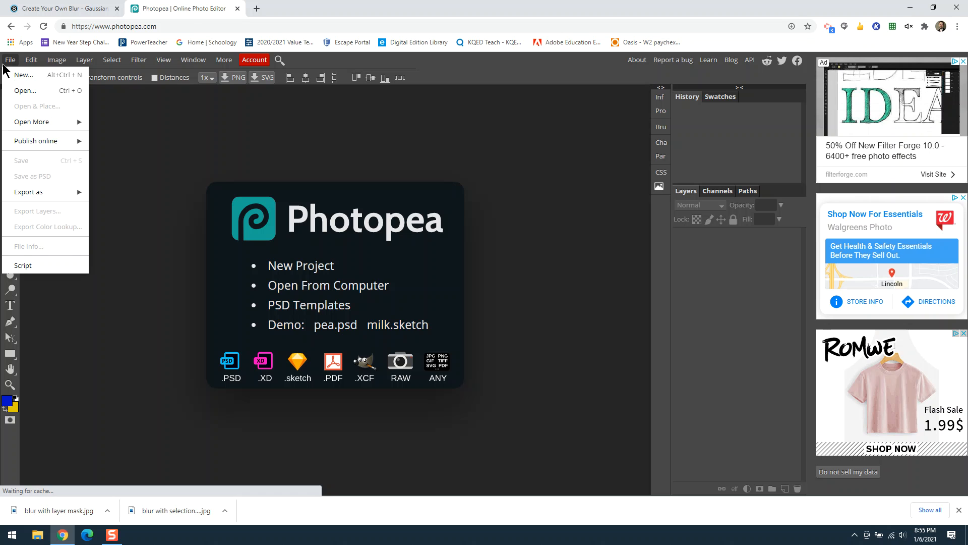
pyautogui.click(38, 92)
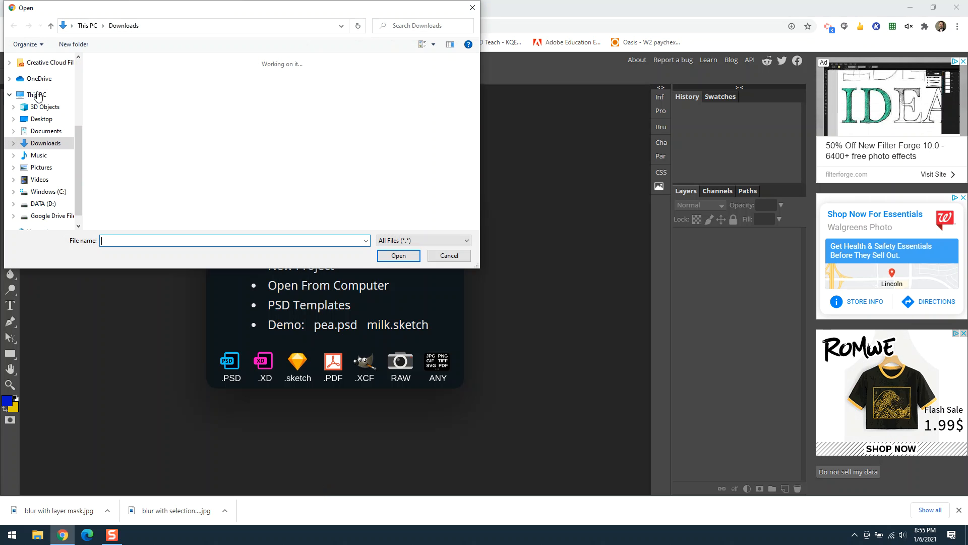
pyautogui.write('z')
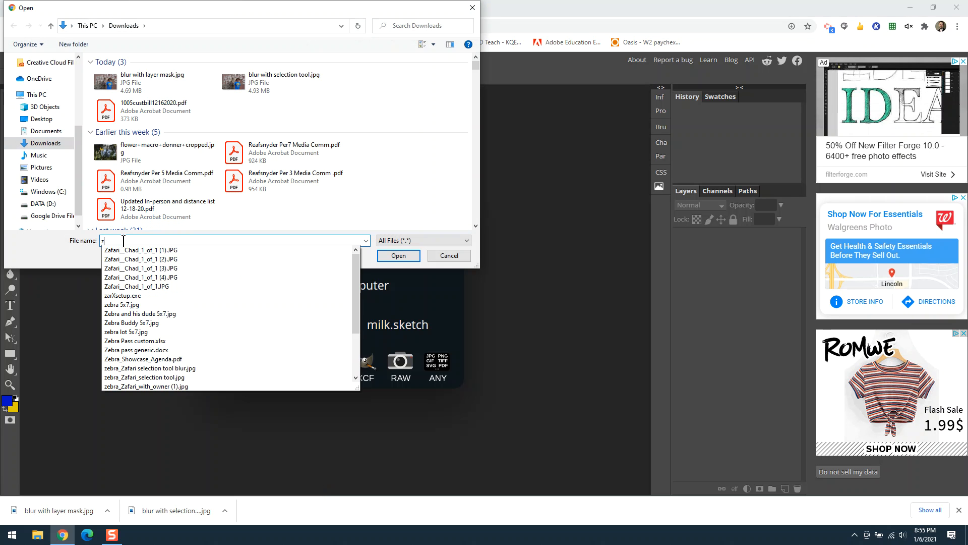
pyautogui.write('ebra')
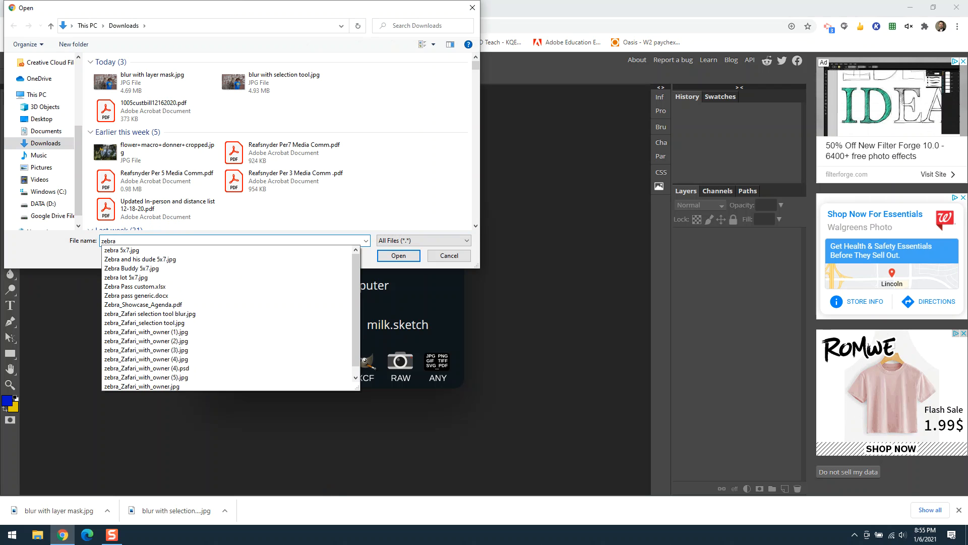
pyautogui.click(182, 387)
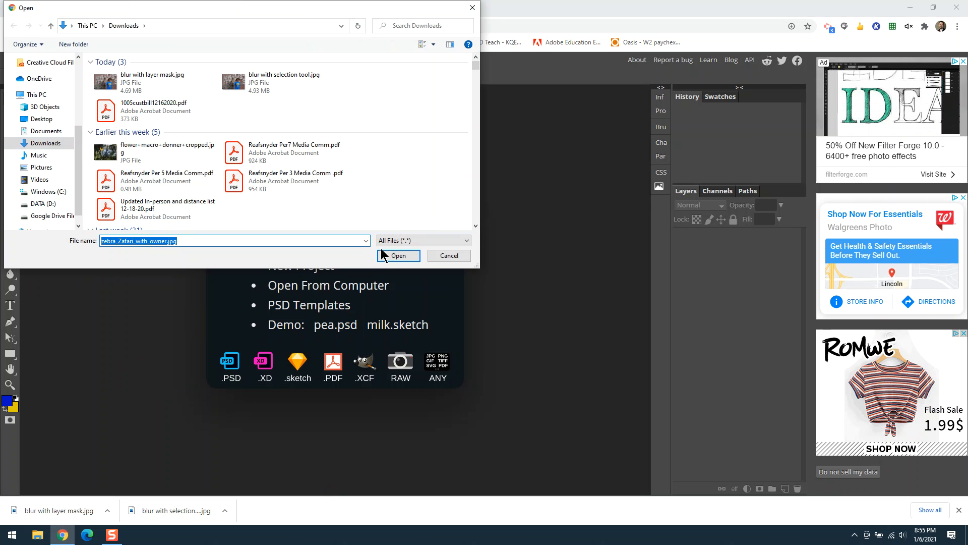
pyautogui.click(396, 252)
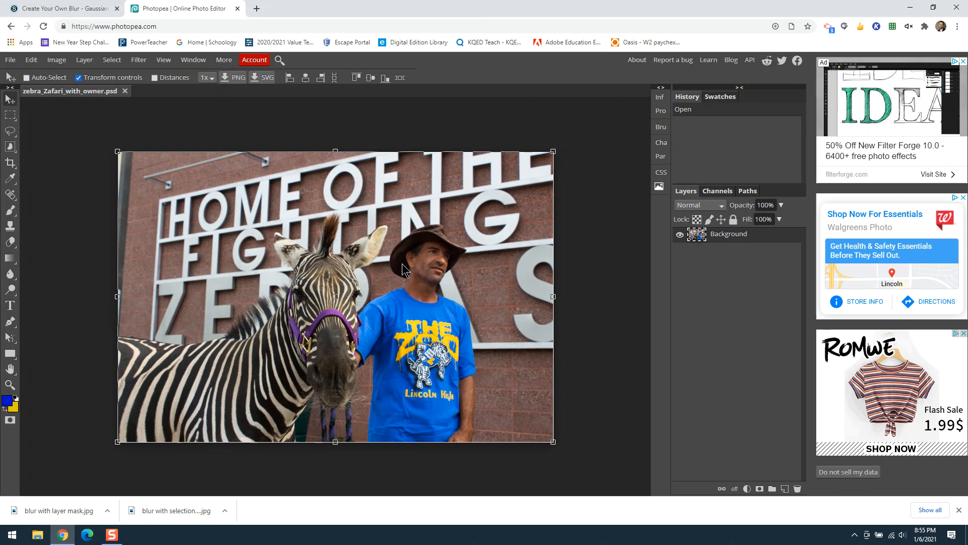
# Step: Select the zebra with Magnetic Lasso, tracing its back, mane, ears, face and chest and closing the outline along the photo's edge
pyautogui.click(10, 132)
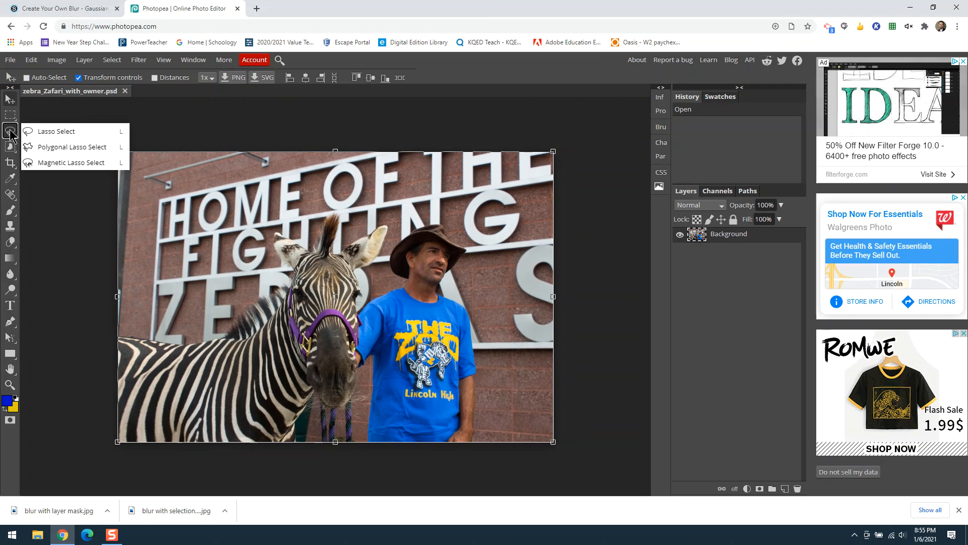
pyautogui.click(43, 162)
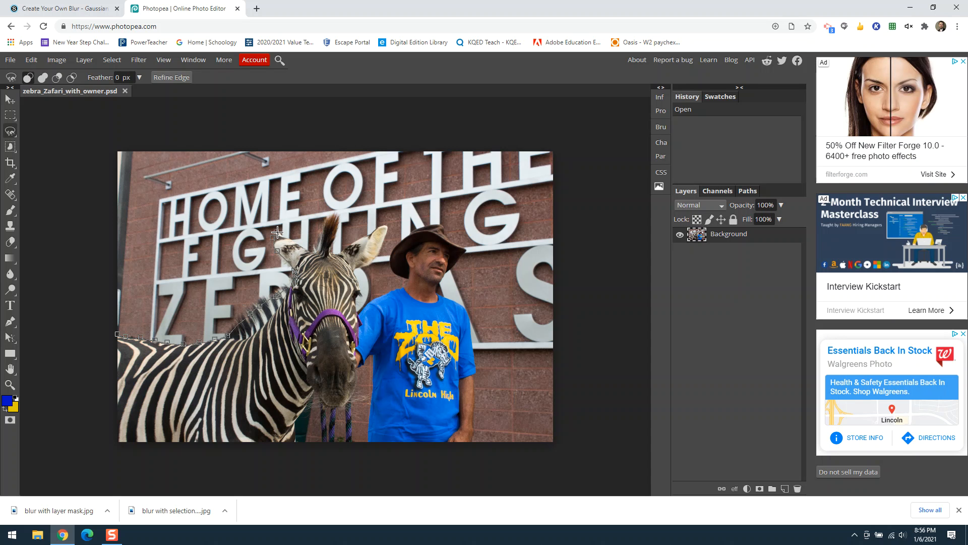
pyautogui.click(315, 250)
pyautogui.click(323, 227)
pyautogui.click(331, 247)
pyautogui.click(356, 241)
pyautogui.click(387, 226)
pyautogui.click(365, 265)
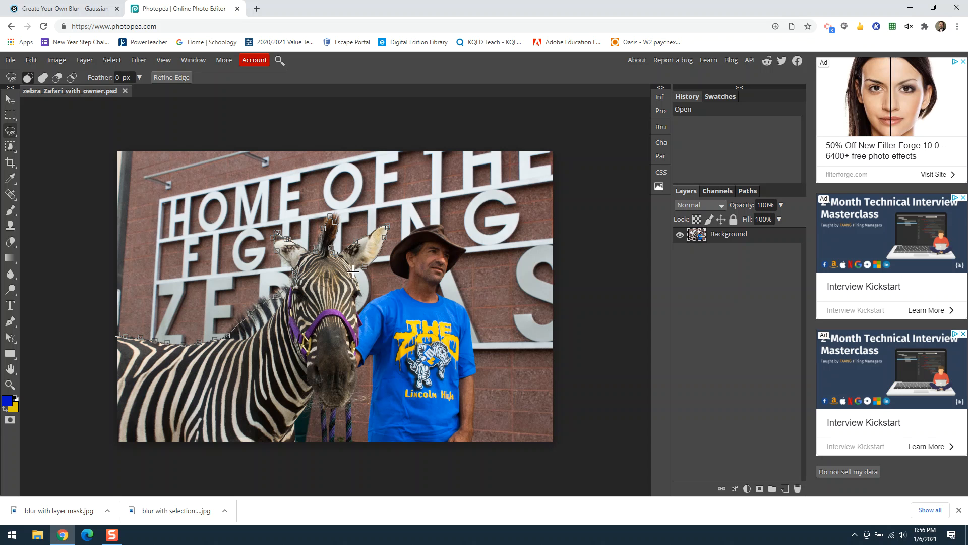
pyautogui.click(352, 273)
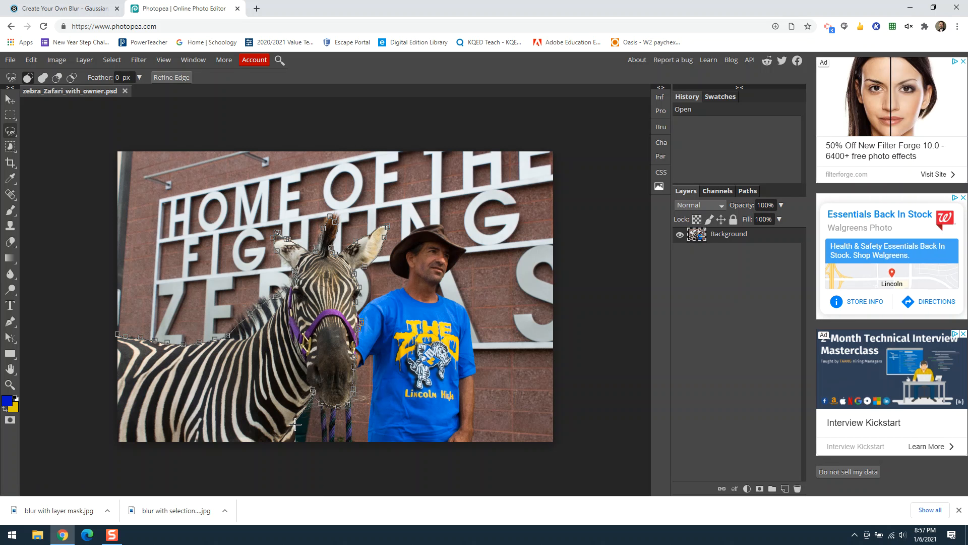
pyautogui.click(296, 442)
pyautogui.click(116, 333)
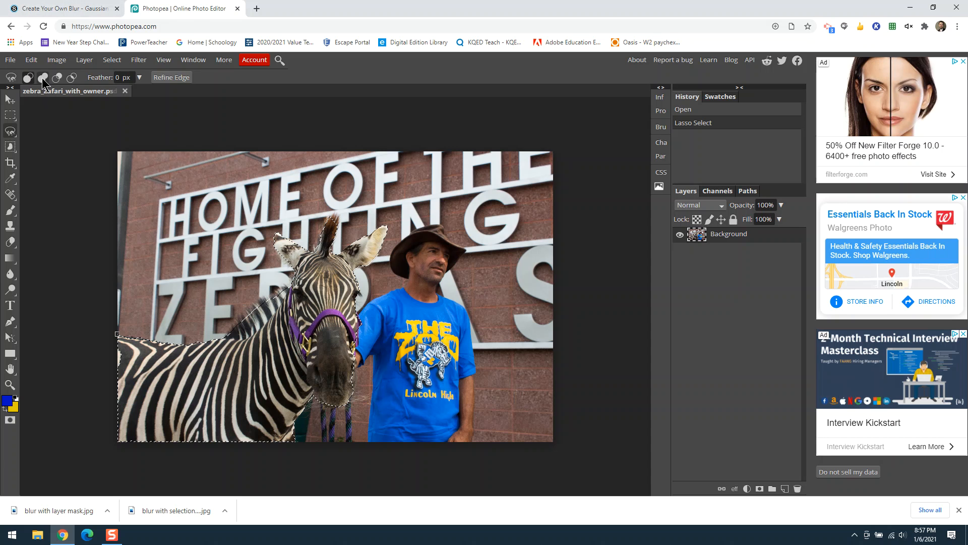
# Step: Add the strips along the photo's left and bottom edges beside the zebra's body to the selection with Rectangle Select
pyautogui.click(11, 115)
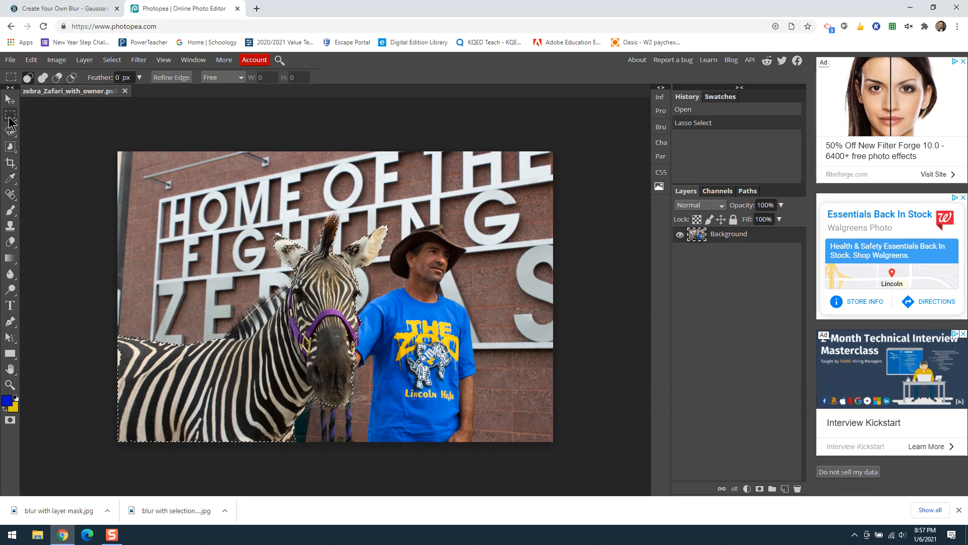
pyautogui.click(42, 78)
pyautogui.moveTo(134, 346); pyautogui.dragTo(77, 475)
pyautogui.moveTo(121, 436); pyautogui.dragTo(291, 459)
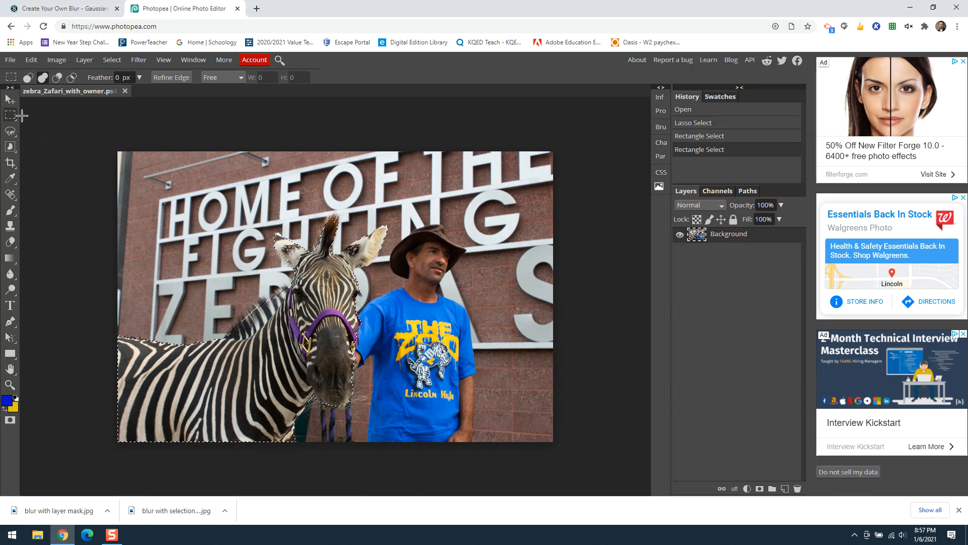
# Step: Add the missed bits at the zebra's left ear, the tip of its mane and its cheek to the selection with Lasso Select
pyautogui.rightClick(10, 132)
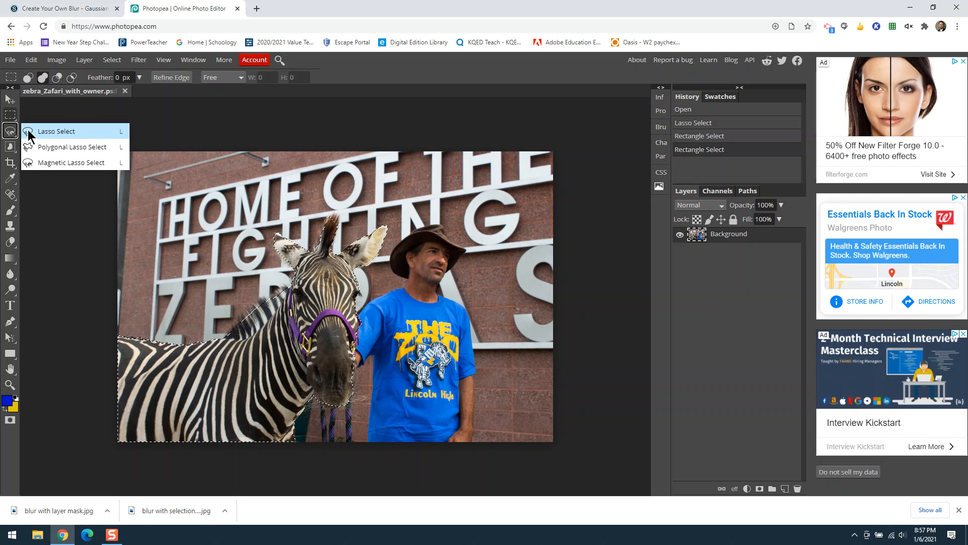
pyautogui.click(29, 132)
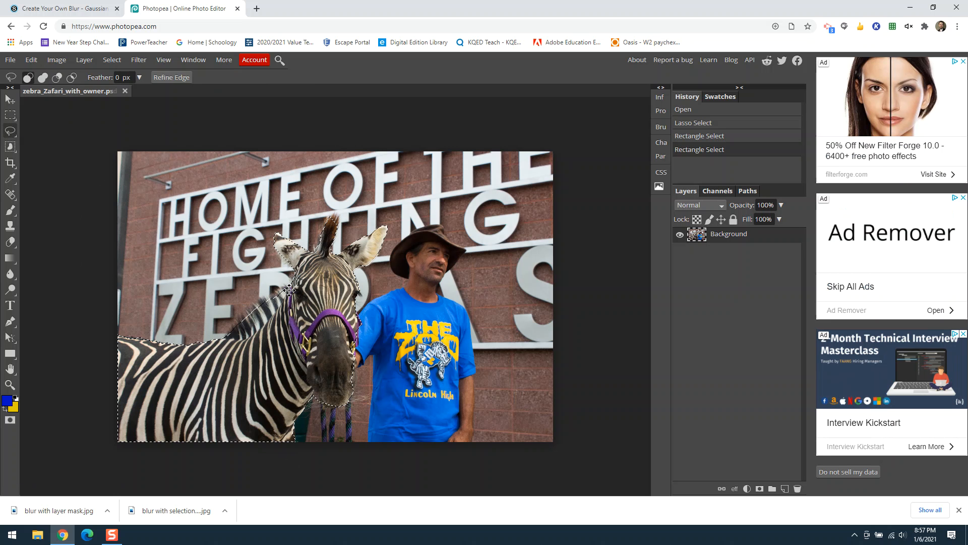
pyautogui.scroll(2, 289, 290)
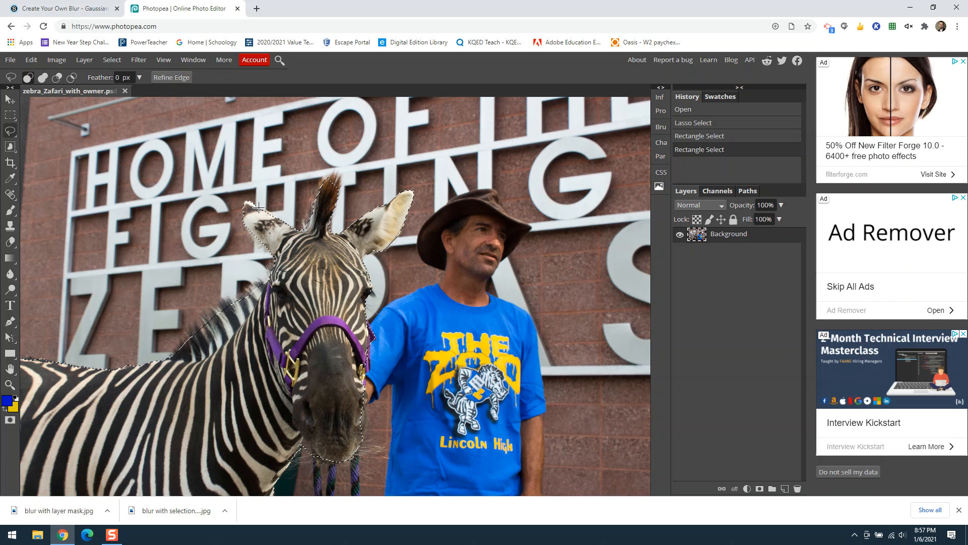
pyautogui.moveTo(278, 217)
pyautogui.mouseDown()
pyautogui.moveTo(260, 222)
pyautogui.moveTo(250, 206)
pyautogui.moveTo(267, 209)
pyautogui.mouseUp()
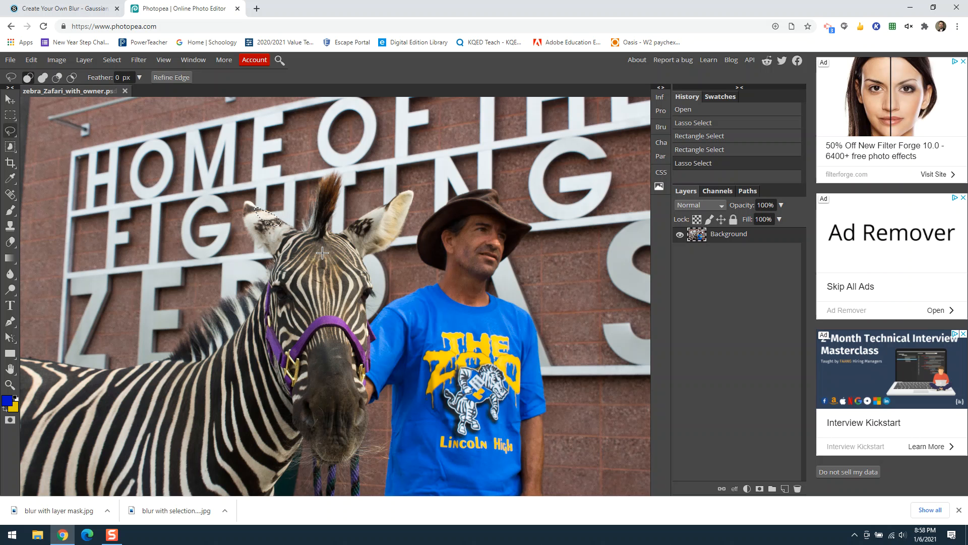
pyautogui.hotkey('ctrl', 'z')
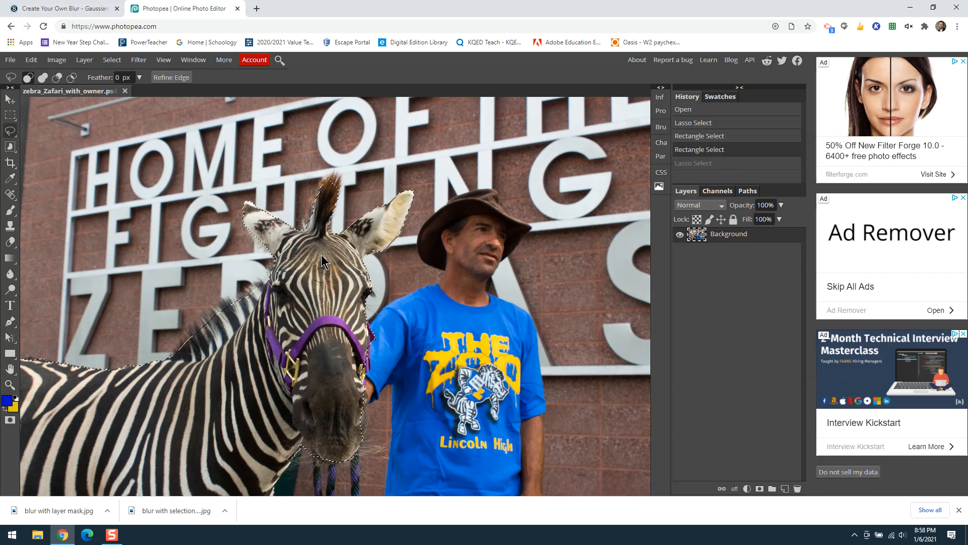
pyautogui.click(44, 78)
pyautogui.moveTo(260, 208)
pyautogui.mouseDown()
pyautogui.moveTo(292, 228)
pyautogui.moveTo(253, 214)
pyautogui.moveTo(261, 208)
pyautogui.mouseUp()
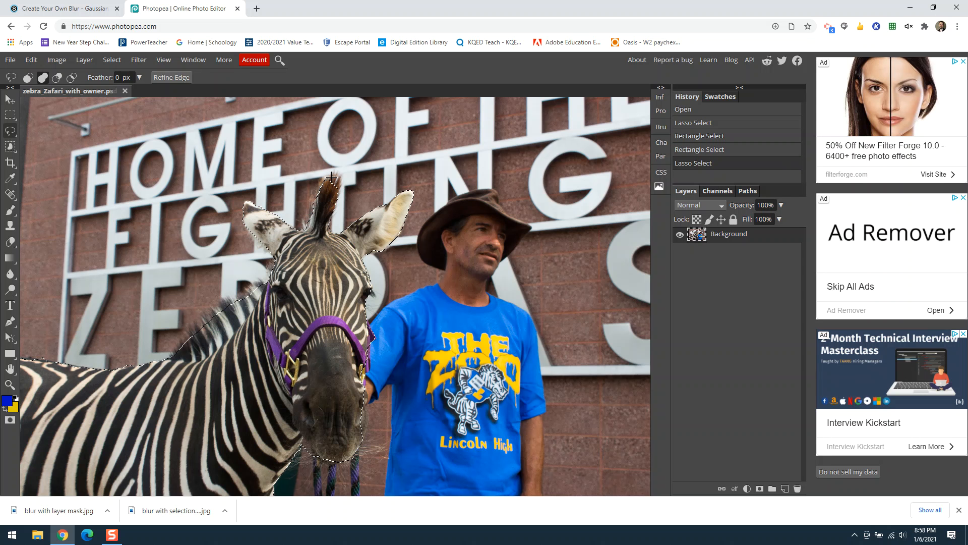
pyautogui.moveTo(336, 182)
pyautogui.mouseDown()
pyautogui.moveTo(339, 196)
pyautogui.moveTo(318, 225)
pyautogui.moveTo(333, 191)
pyautogui.mouseUp()
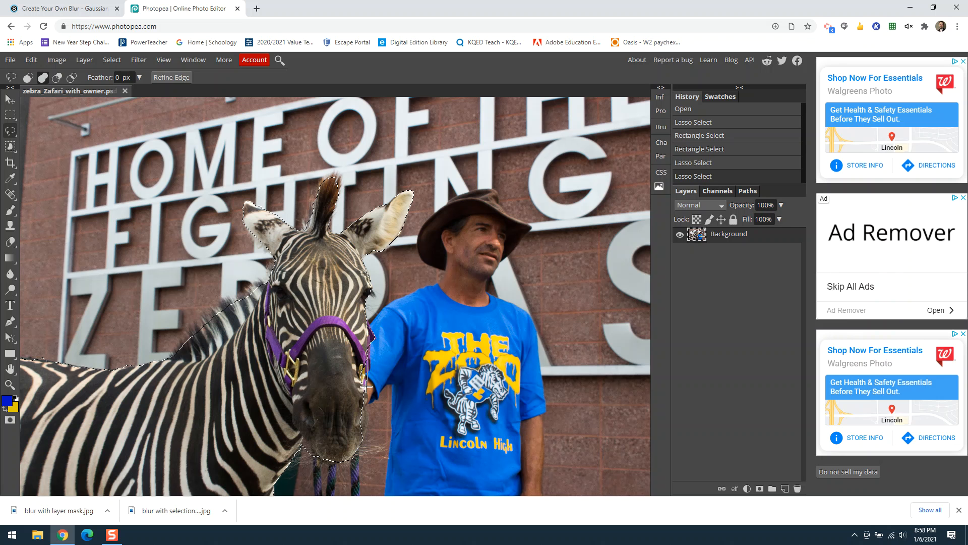
pyautogui.moveTo(367, 366); pyautogui.dragTo(360, 373)
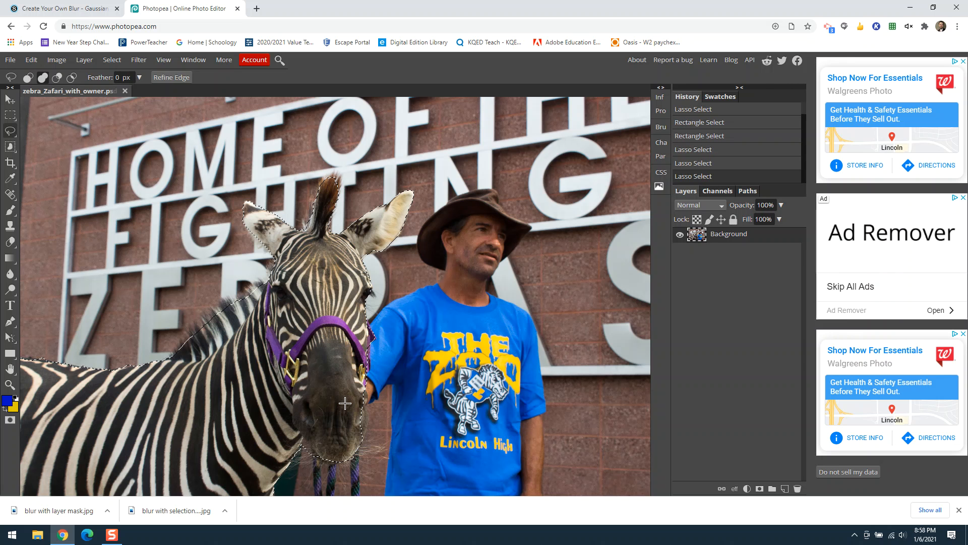
# Step: Add the missed right edge of the zebra's muzzle to the selection with Lasso Select
pyautogui.scroll(-4, 340, 420)
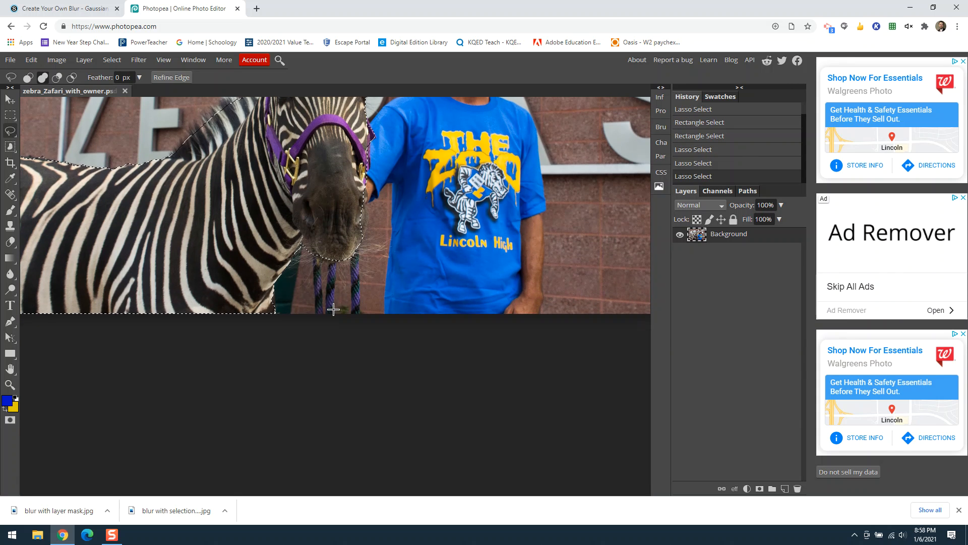
pyautogui.scroll(2, 335, 309)
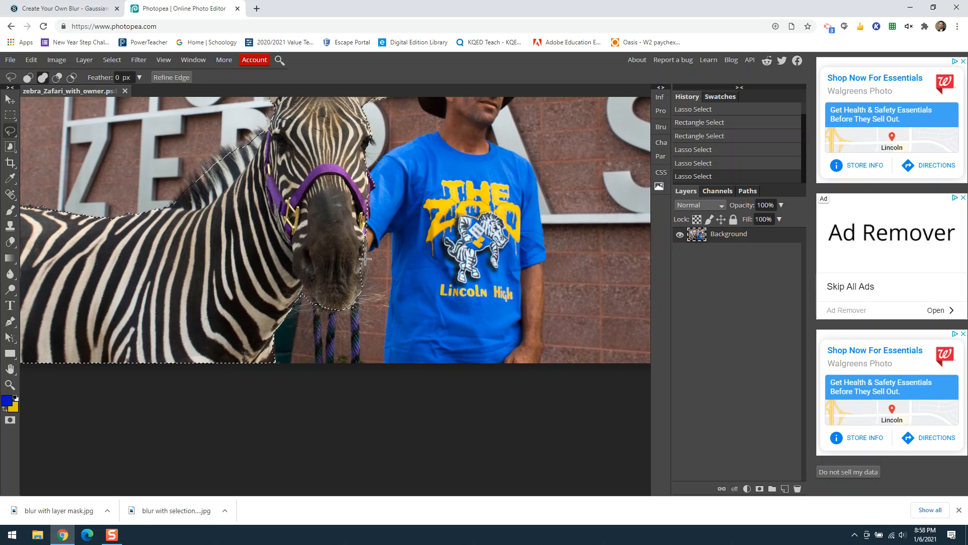
pyautogui.moveTo(360, 293)
pyautogui.mouseDown()
pyautogui.moveTo(349, 287)
pyautogui.moveTo(344, 254)
pyautogui.mouseUp()
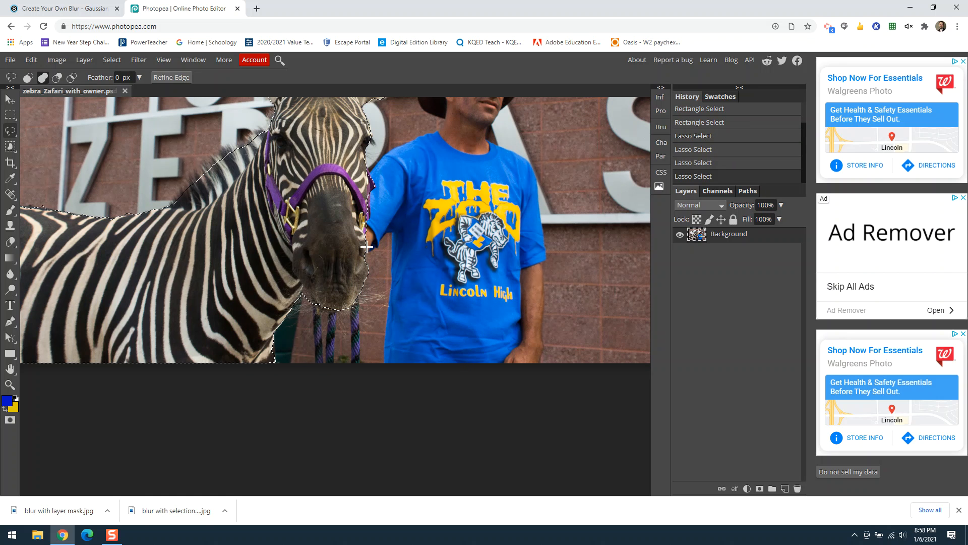
pyautogui.moveTo(368, 261)
pyautogui.mouseDown()
pyautogui.moveTo(348, 252)
pyautogui.moveTo(335, 288)
pyautogui.mouseUp()
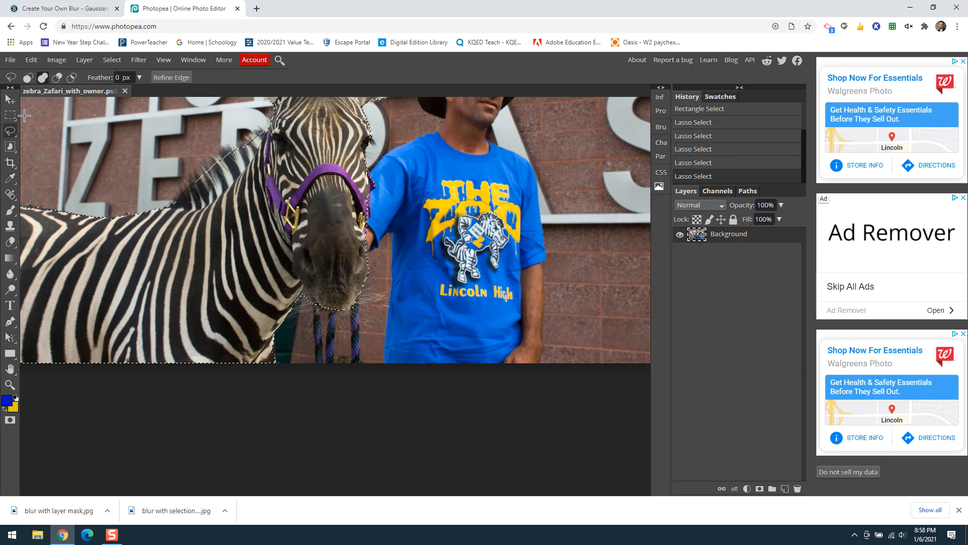
# Step: Subtract the excess area under the zebra's jaw from the selection and add back the missed sliver at its throat, using Lasso Select
pyautogui.click(58, 78)
pyautogui.moveTo(318, 307)
pyautogui.mouseDown()
pyautogui.moveTo(296, 311)
pyautogui.moveTo(303, 296)
pyautogui.mouseUp()
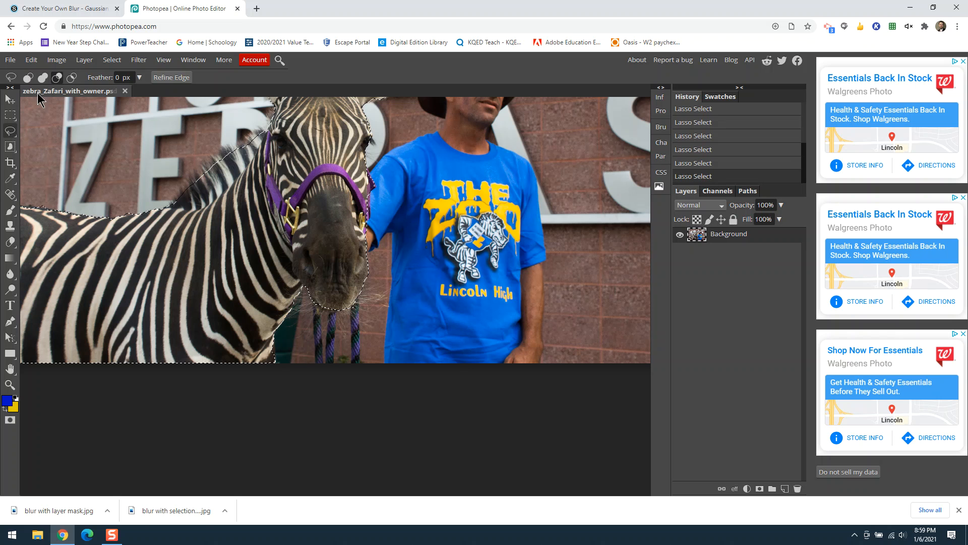
pyautogui.click(43, 77)
pyautogui.moveTo(294, 293)
pyautogui.mouseDown()
pyautogui.moveTo(297, 306)
pyautogui.moveTo(285, 309)
pyautogui.moveTo(294, 294)
pyautogui.mouseUp()
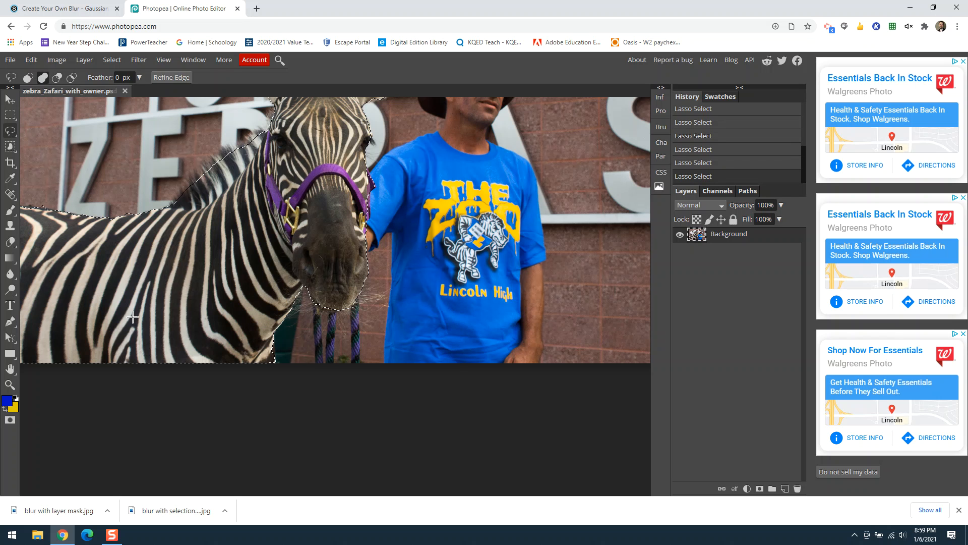
pyautogui.scroll(3, 126, 322)
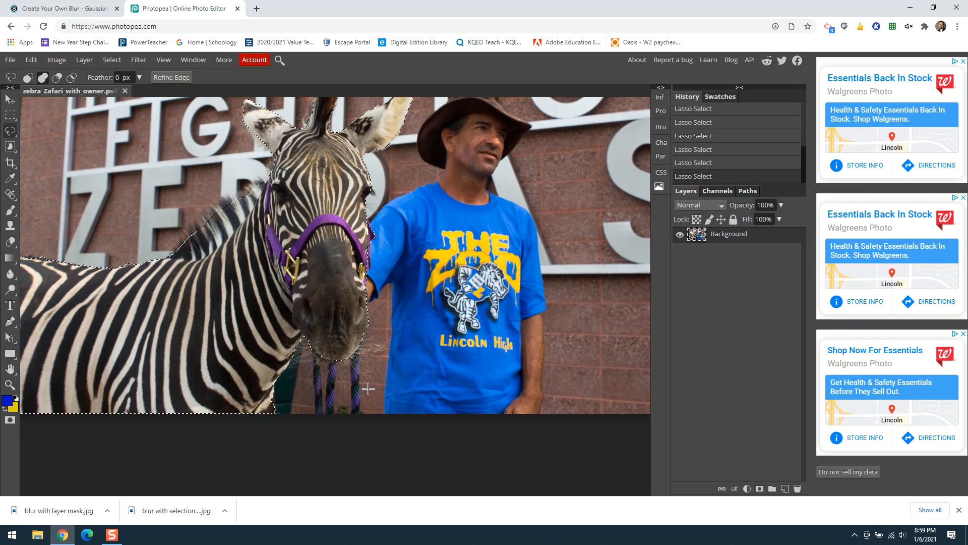
pyautogui.hotkey('ctrl', '0')
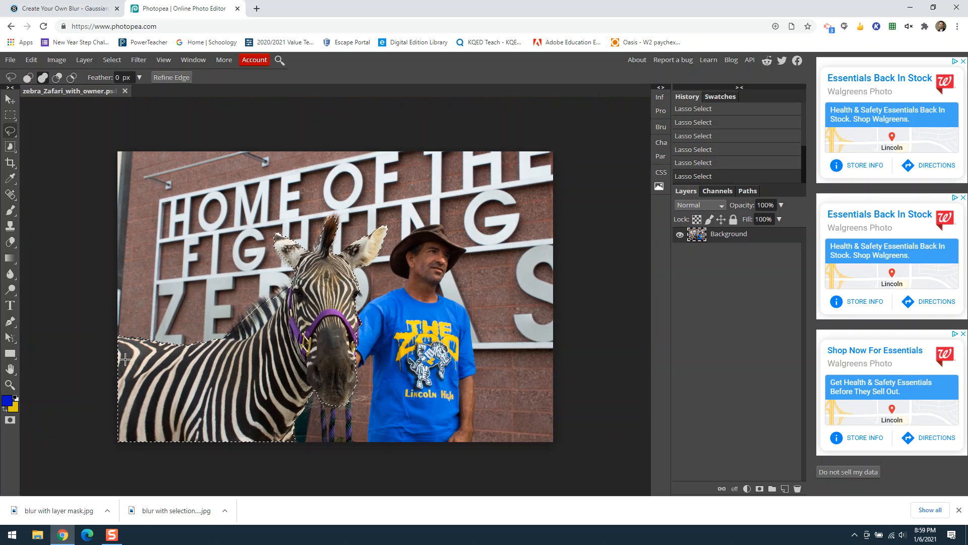
# Step: Invert the zebra selection so the background is selected, and feather the selection's edge
pyautogui.click(116, 59)
pyautogui.click(126, 104)
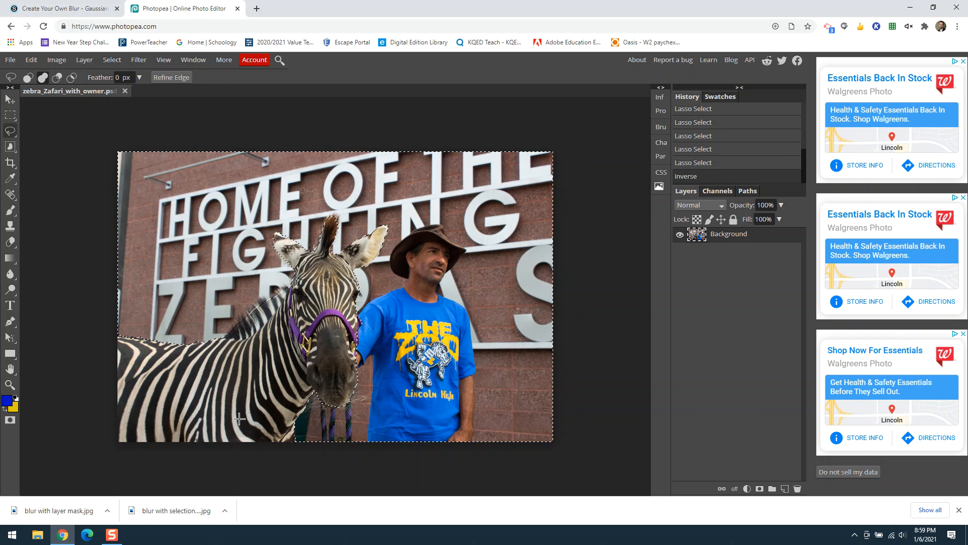
pyautogui.click(116, 60)
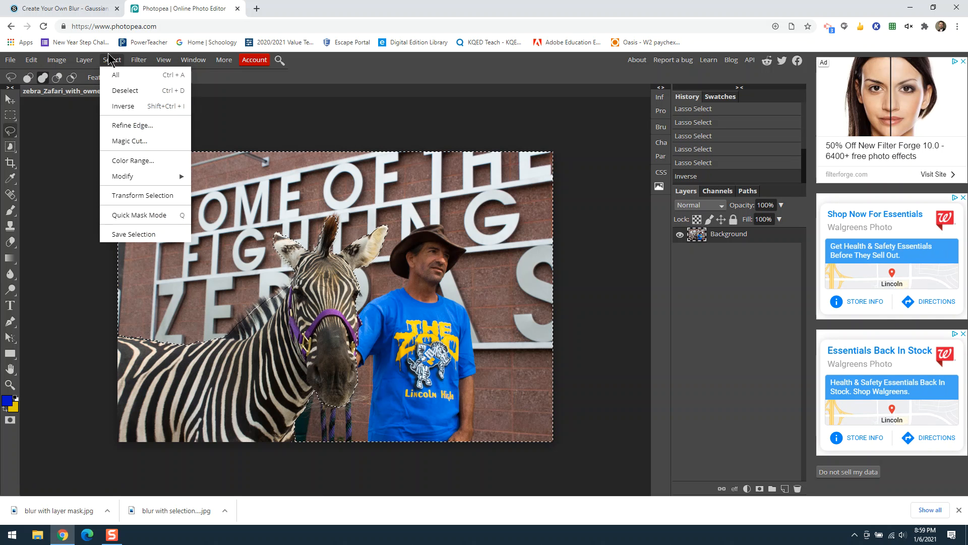
pyautogui.moveTo(132, 179)
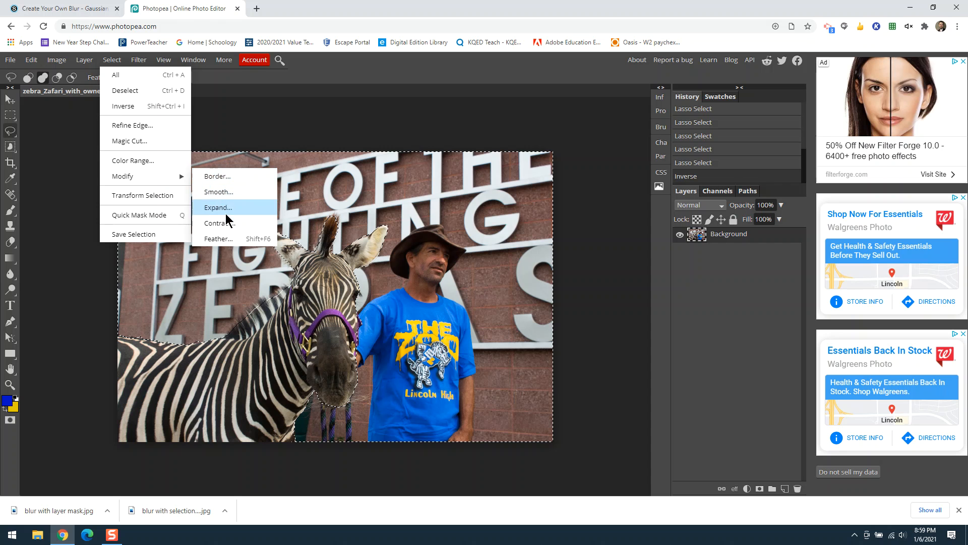
pyautogui.click(232, 241)
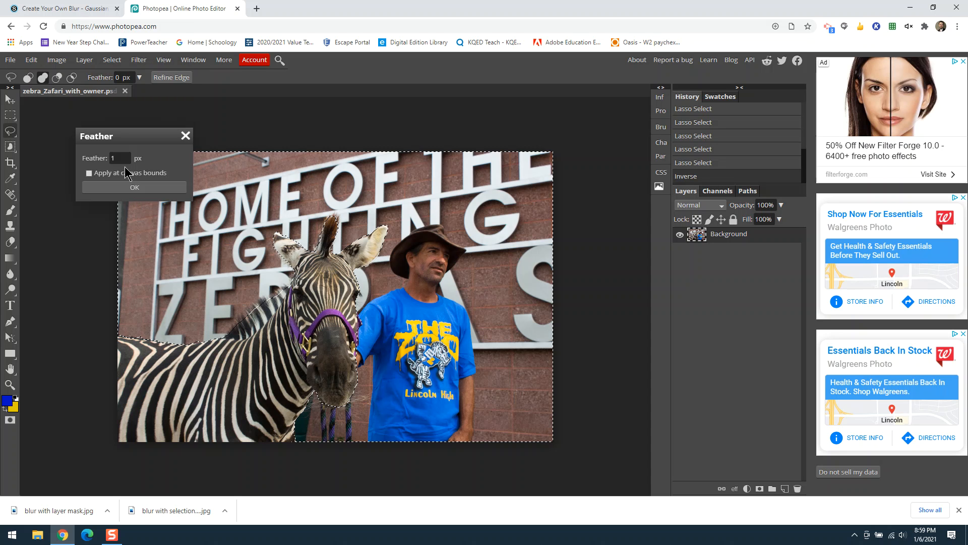
pyautogui.moveTo(124, 158); pyautogui.dragTo(88, 159)
pyautogui.click(130, 189)
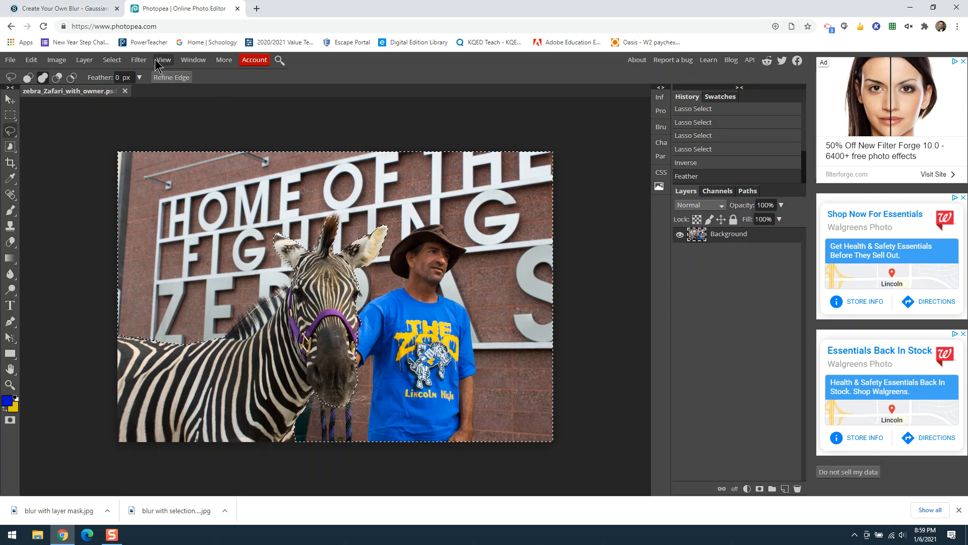
# Step: Apply a Gaussian Blur with a 35 px radius to the selected background and deselect
pyautogui.click(138, 62)
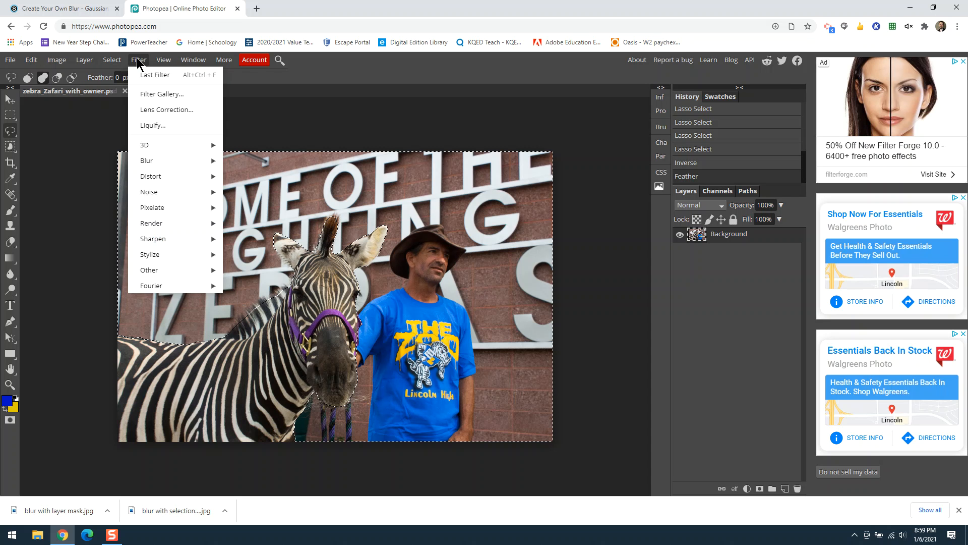
pyautogui.moveTo(171, 160)
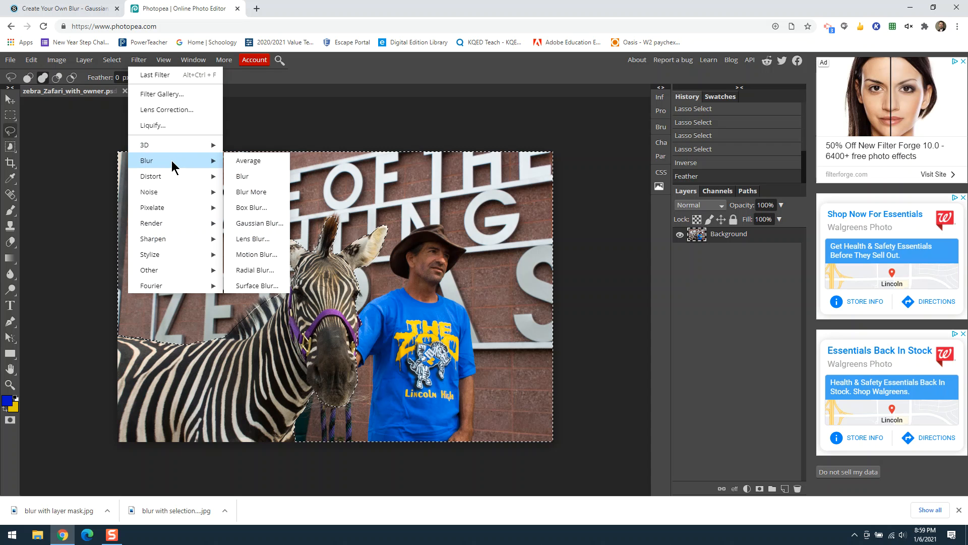
pyautogui.click(262, 226)
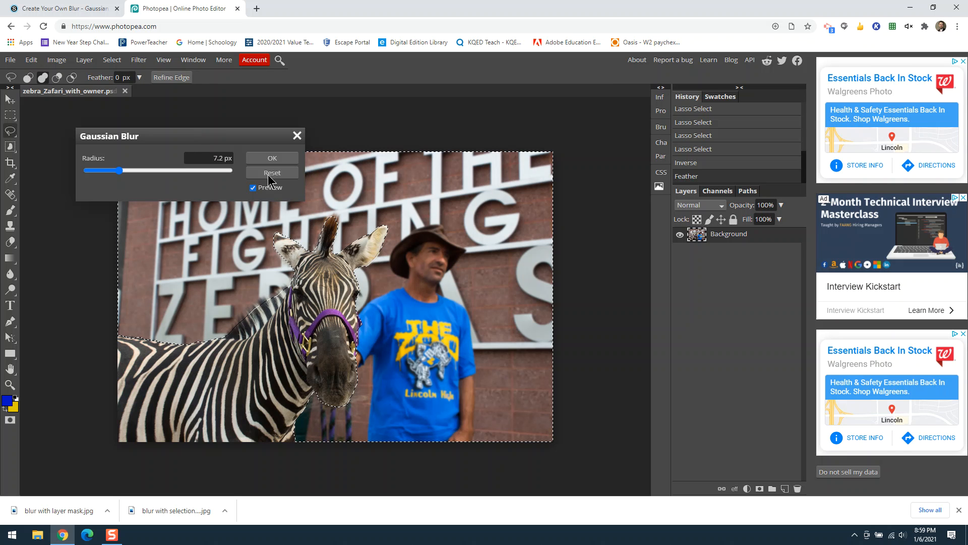
pyautogui.moveTo(197, 135); pyautogui.dragTo(609, 151)
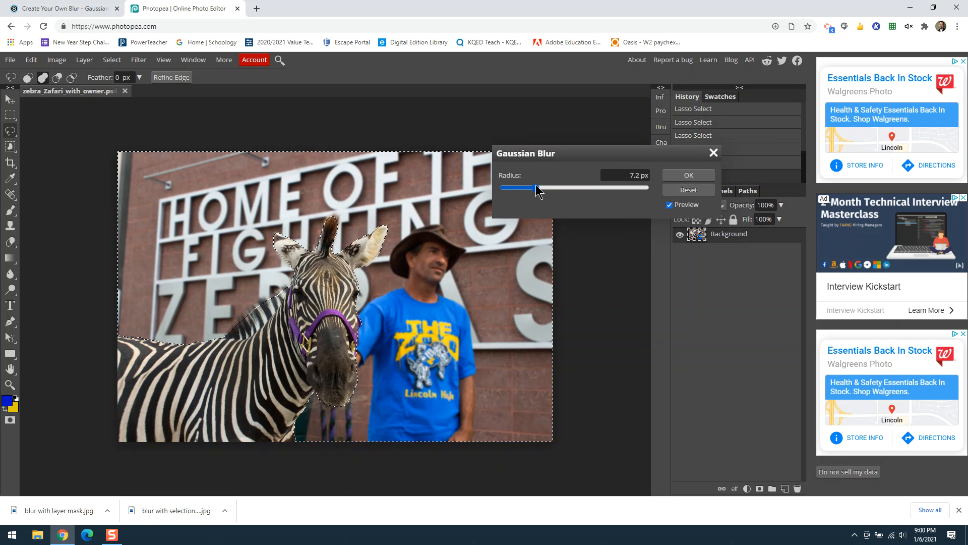
pyautogui.click(568, 188)
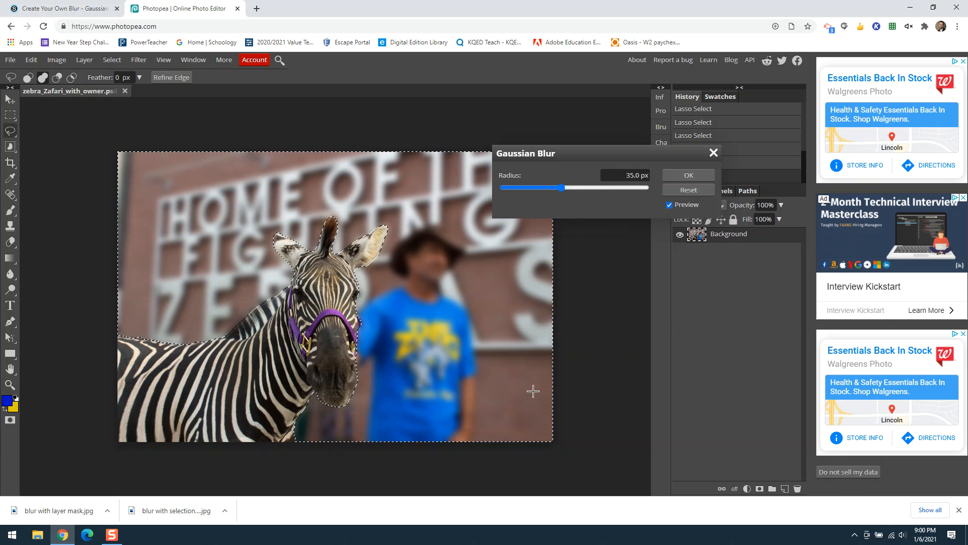
pyautogui.click(688, 177)
pyautogui.click(112, 59)
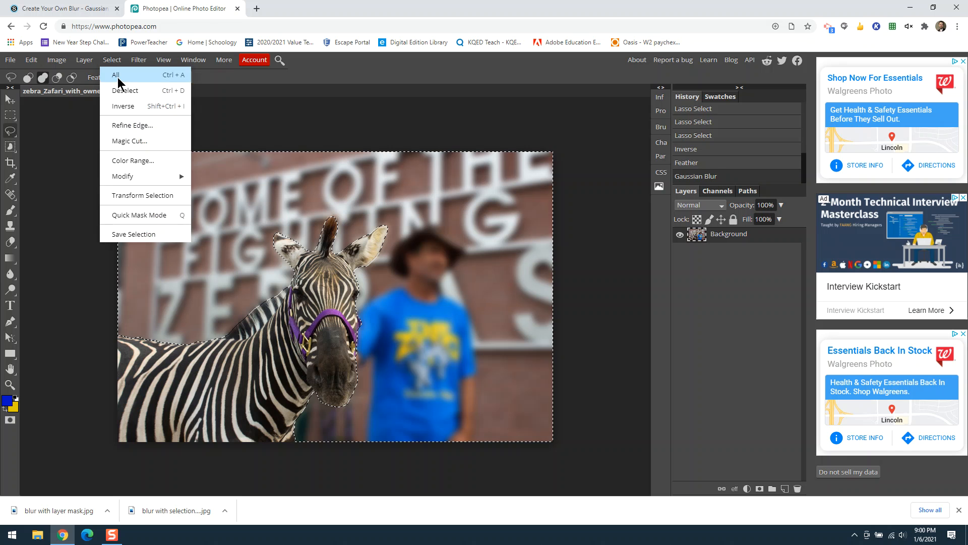
pyautogui.click(126, 93)
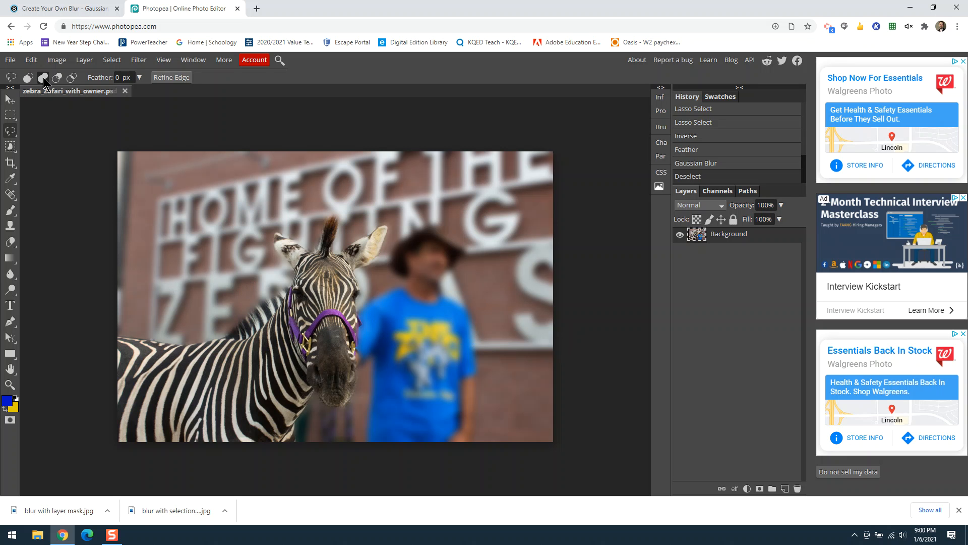
# Step: Export the blurred zebra photo as a JPG at 100% quality
pyautogui.click(10, 60)
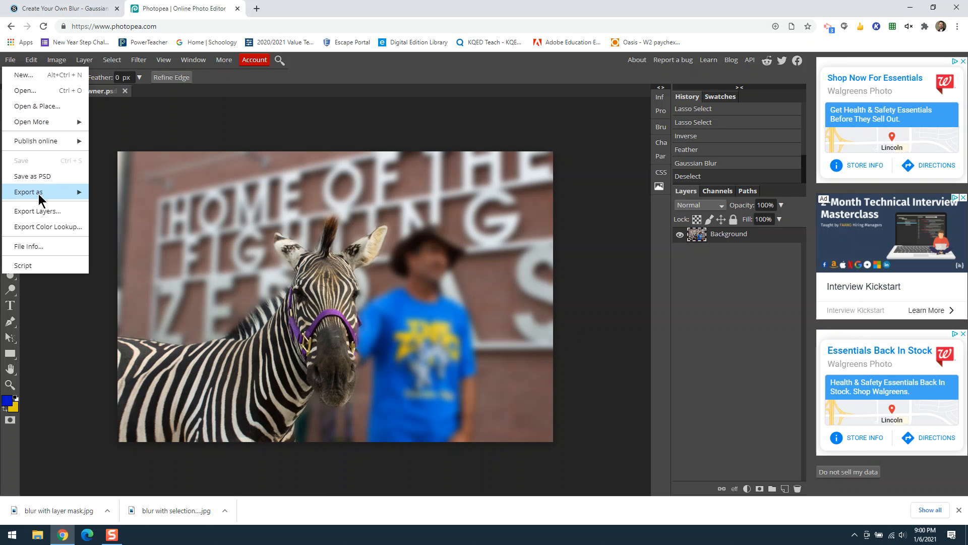
pyautogui.moveTo(51, 194)
pyautogui.click(118, 208)
pyautogui.moveTo(412, 216); pyautogui.dragTo(443, 225)
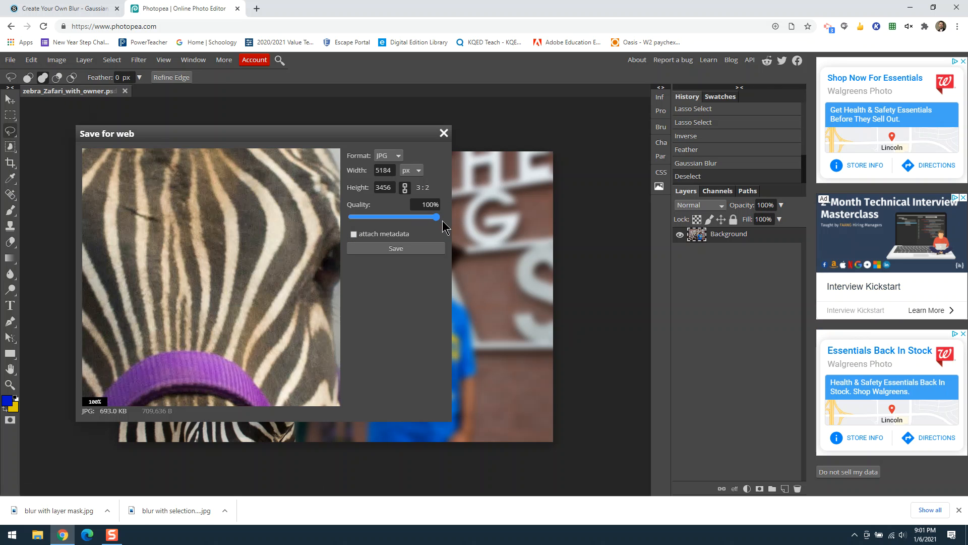
pyautogui.click(394, 248)
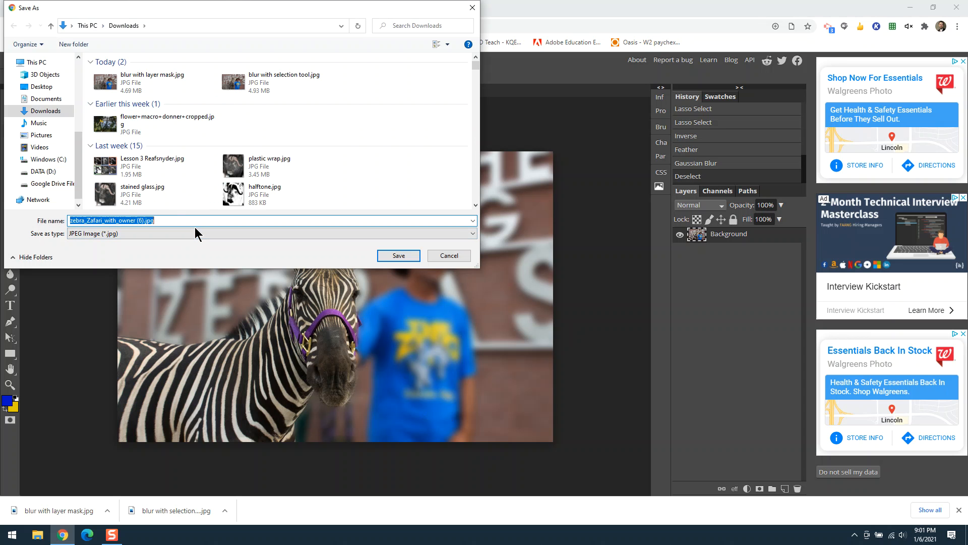
# Step: Save the exported JPG in Downloads as "blur using selection tool" and dismiss the browser's download bar
pyautogui.write('blu')
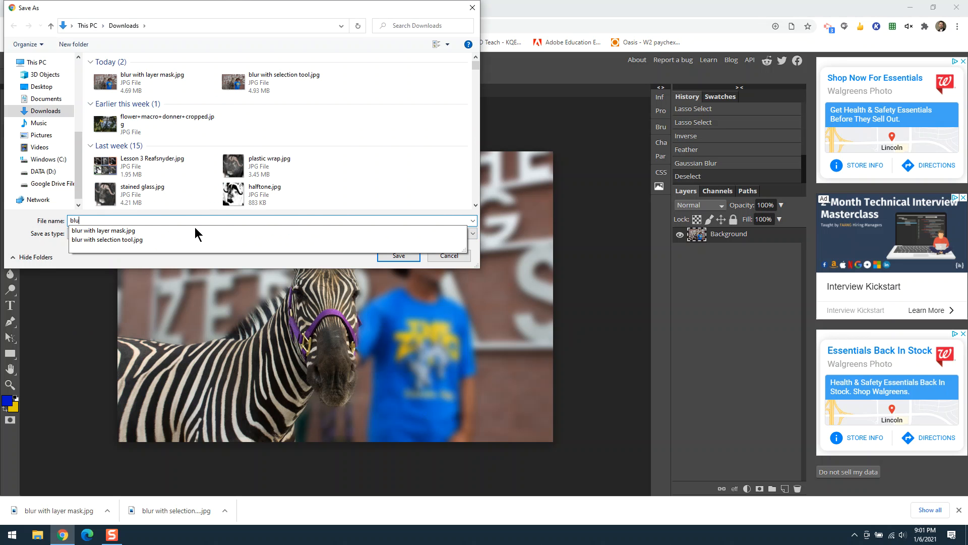
pyautogui.write('r wit')
pyautogui.press('BackSpace')
pyautogui.press('BackSpace')
pyautogui.write('using selection tool')
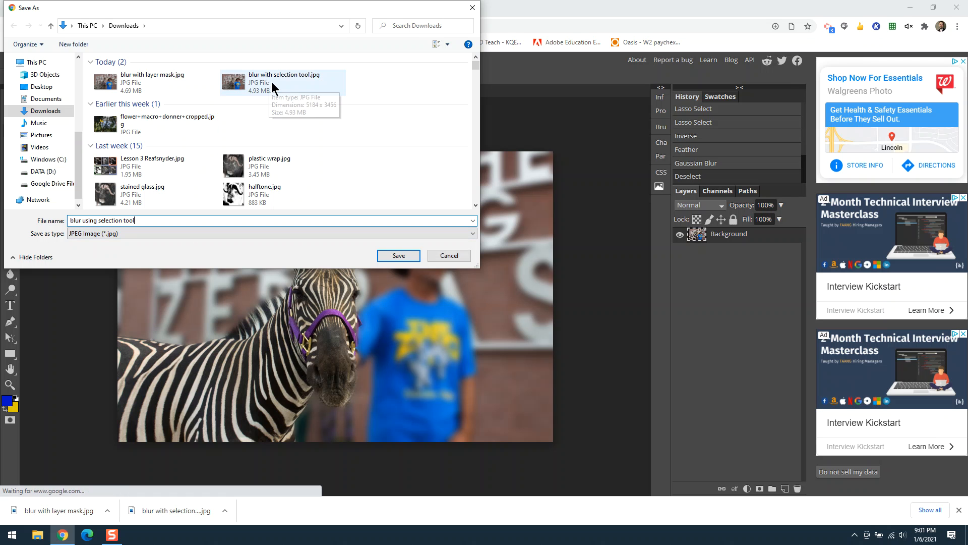
pyautogui.click(391, 256)
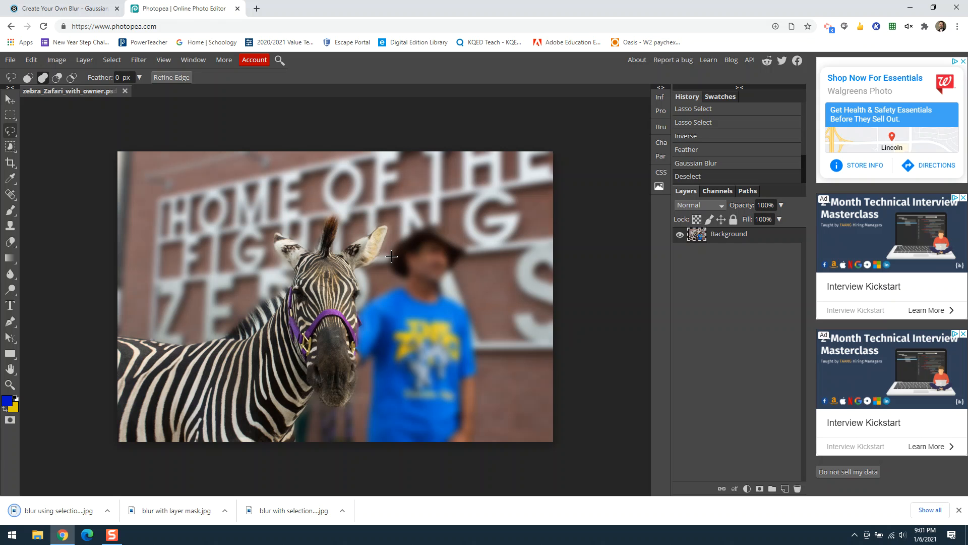
pyautogui.click(959, 510)
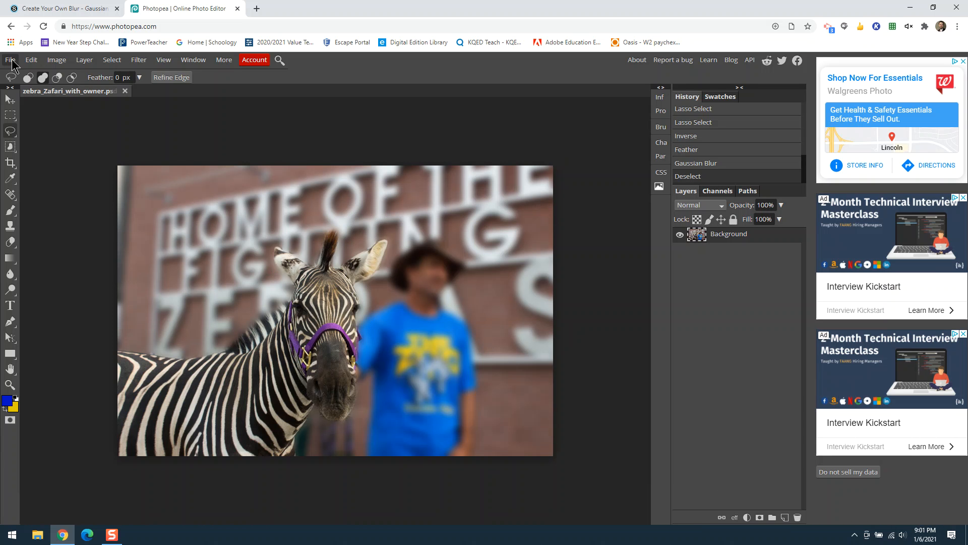
# Step: Open the original photo zebra_Zafari_with_owner.jpg from Downloads as a separate document
pyautogui.click(11, 61)
pyautogui.click(21, 91)
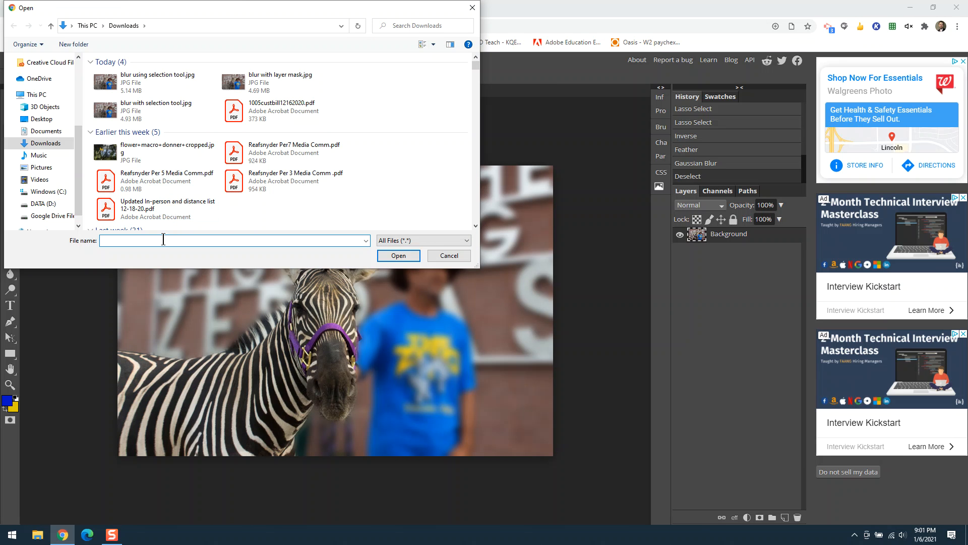
pyautogui.write('zeb')
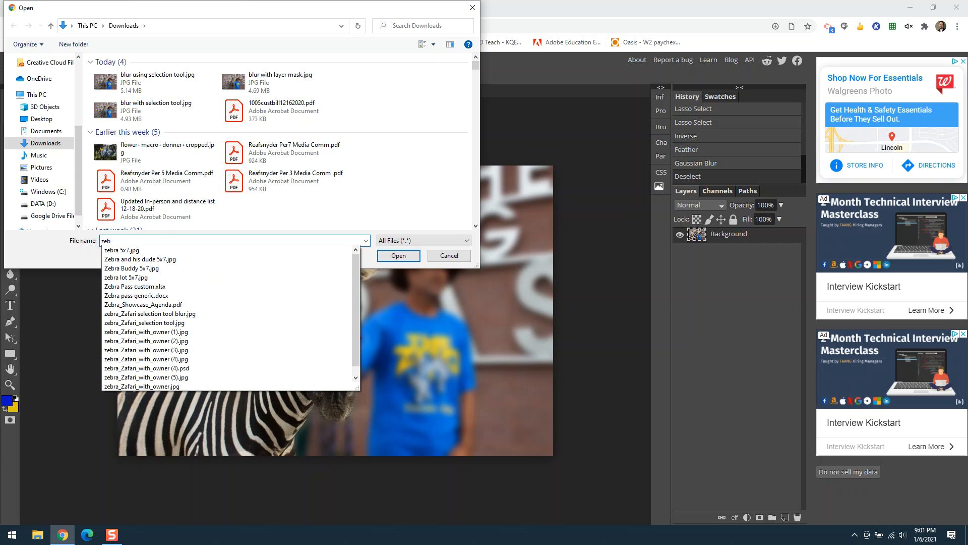
pyautogui.click(165, 385)
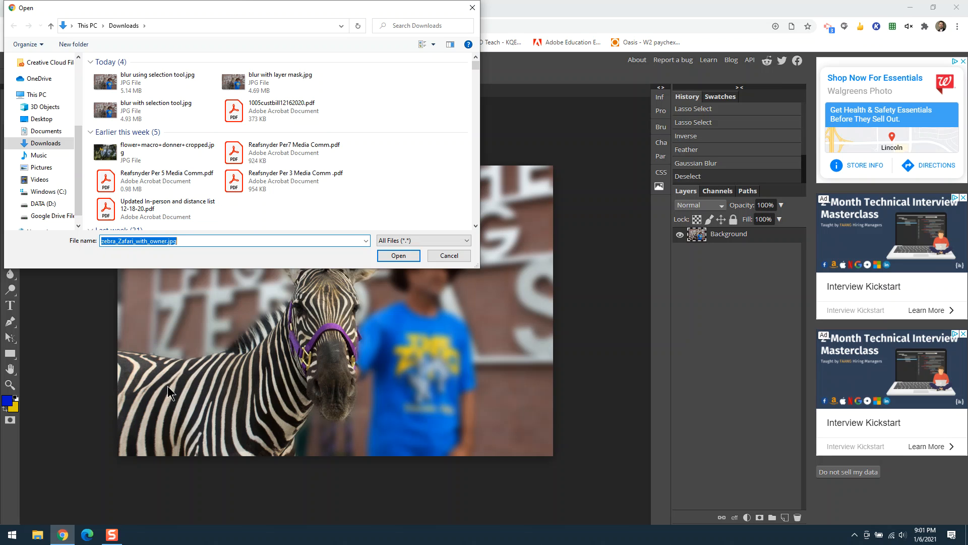
pyautogui.click(398, 255)
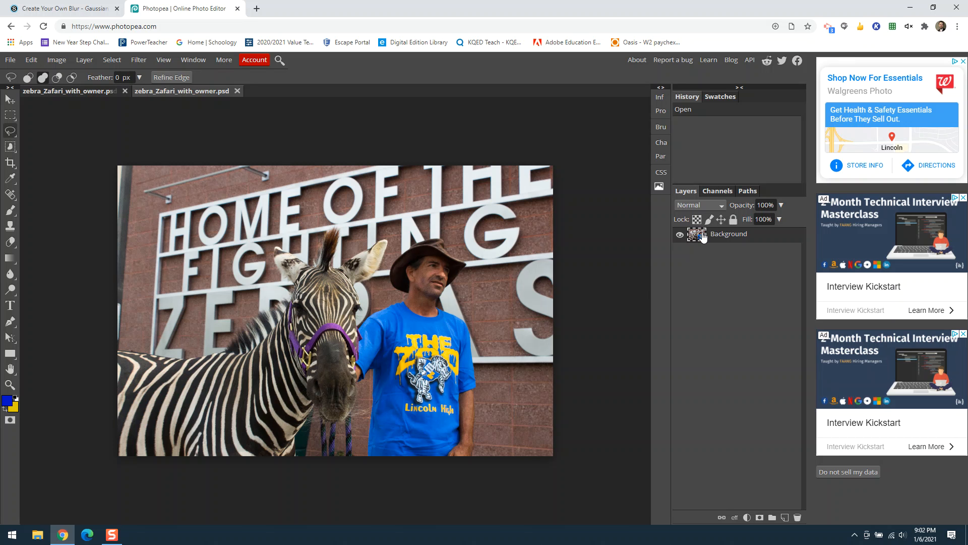
pyautogui.rightClick(738, 239)
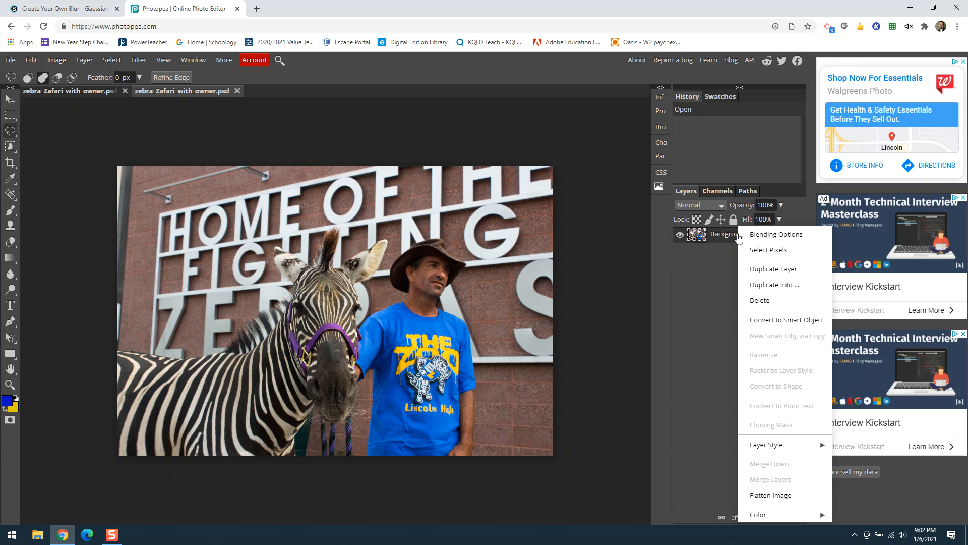
pyautogui.click(748, 270)
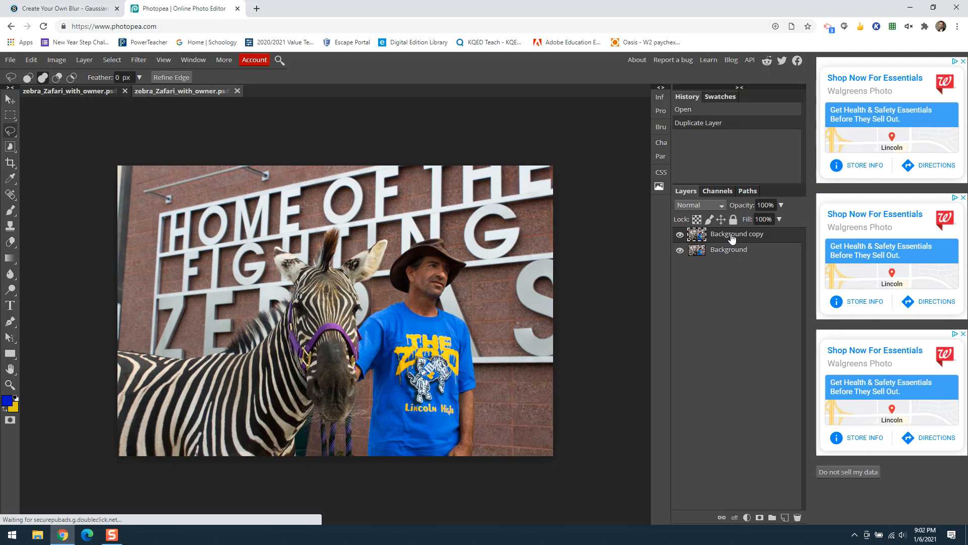
pyautogui.press('Delete')
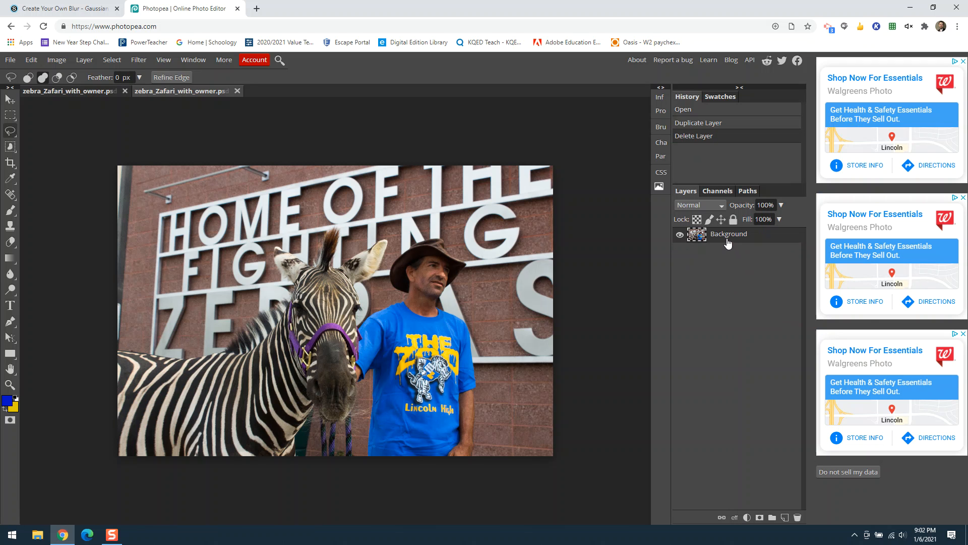
# Step: Duplicate the Background layer and make the copy the active layer
pyautogui.moveTo(725, 239); pyautogui.dragTo(785, 517)
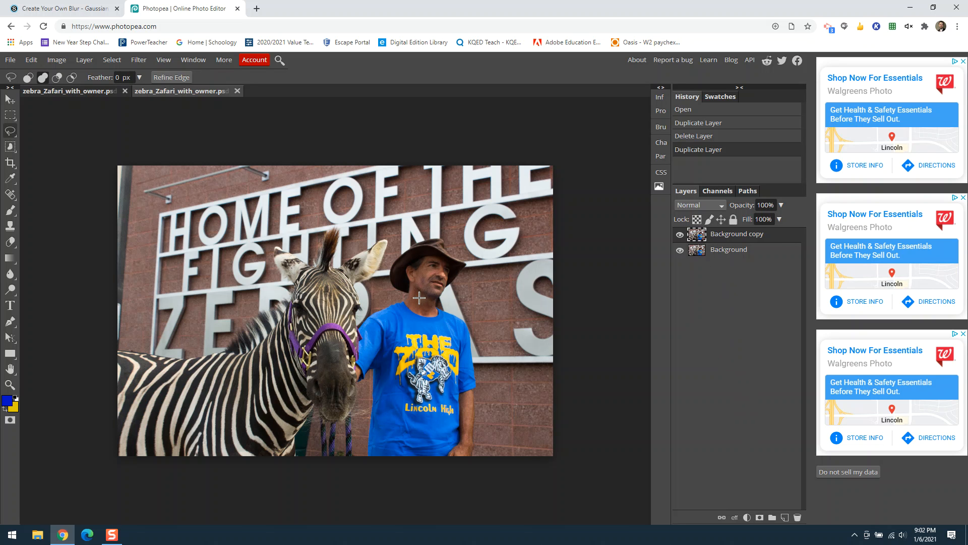
pyautogui.click(725, 255)
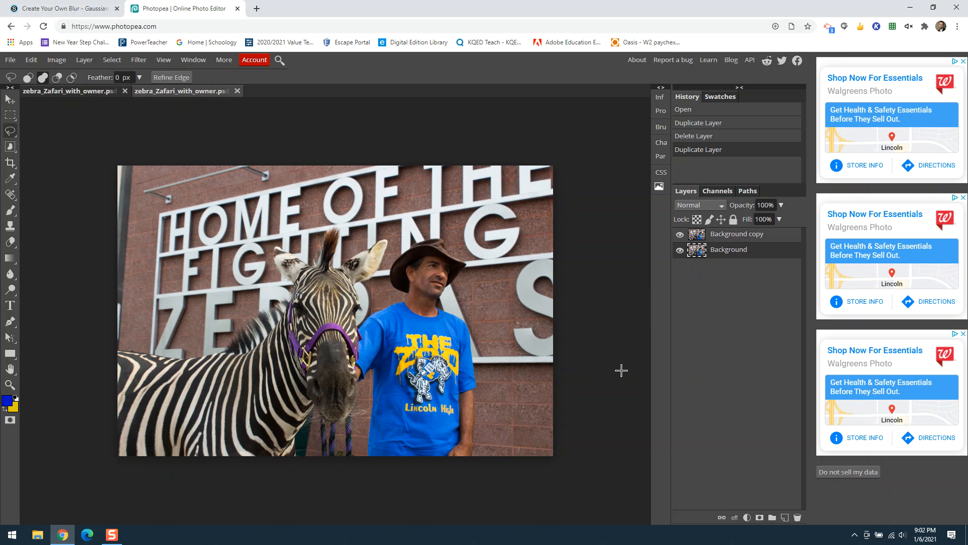
pyautogui.click(741, 234)
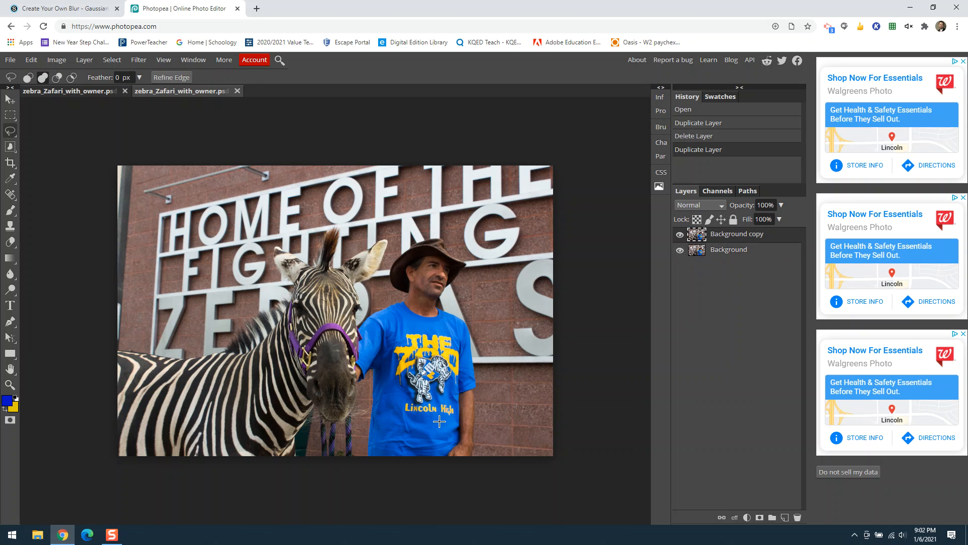
# Step: Apply a strong Gaussian Blur to the entire duplicate layer above the original photo
pyautogui.click(135, 61)
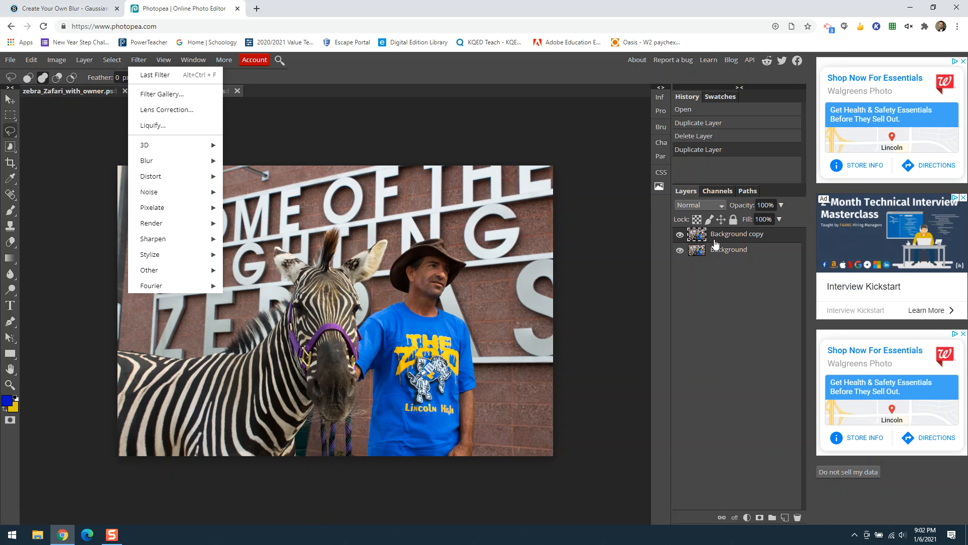
pyautogui.moveTo(183, 165)
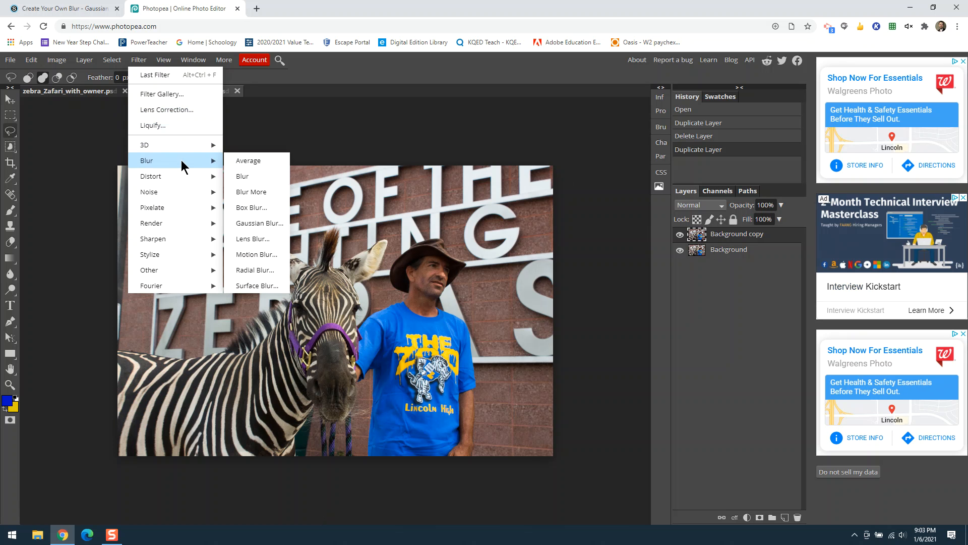
pyautogui.click(261, 223)
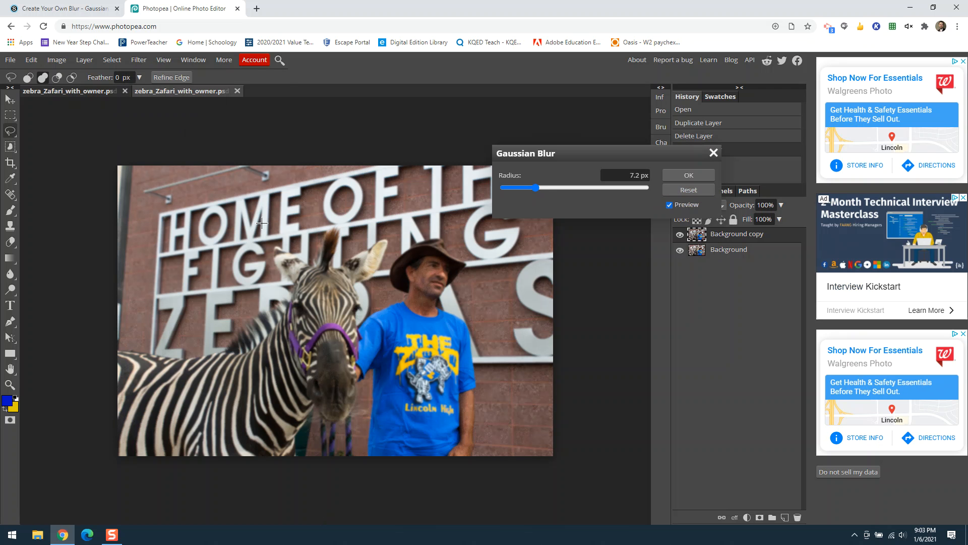
pyautogui.click(568, 190)
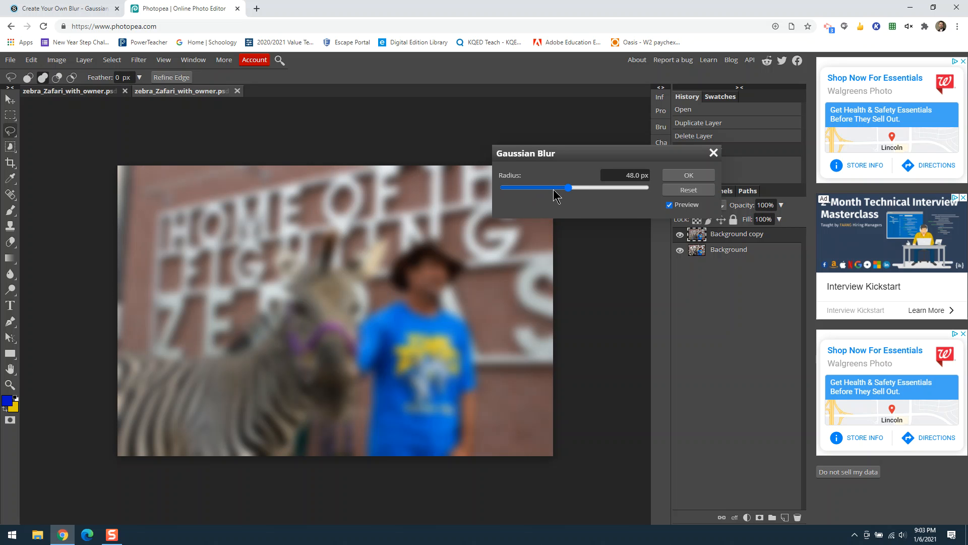
pyautogui.click(551, 187)
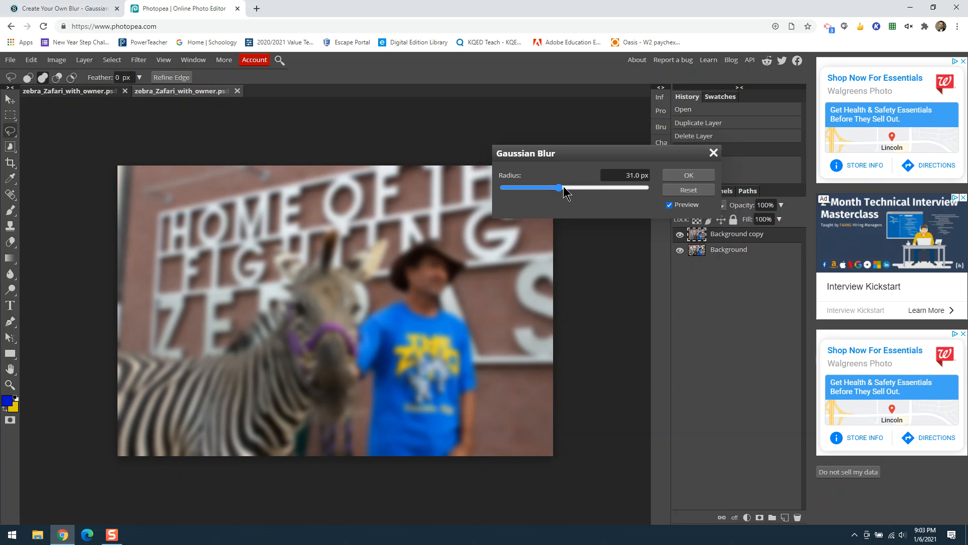
pyautogui.moveTo(564, 187); pyautogui.dragTo(564, 187)
pyautogui.click(679, 175)
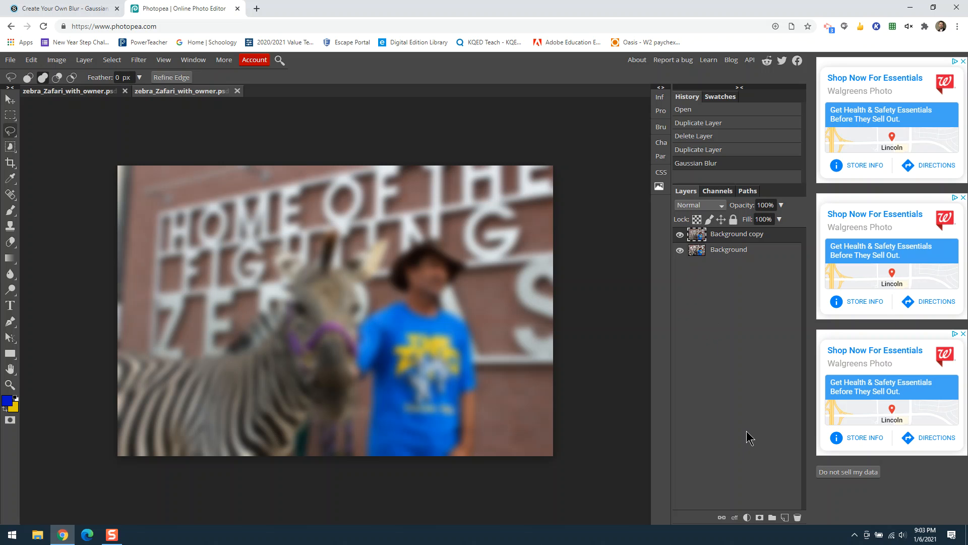
# Step: Add a raster mask to the blurred Background copy layer
pyautogui.click(760, 517)
pyautogui.click(760, 517)
pyautogui.click(759, 518)
pyautogui.click(759, 517)
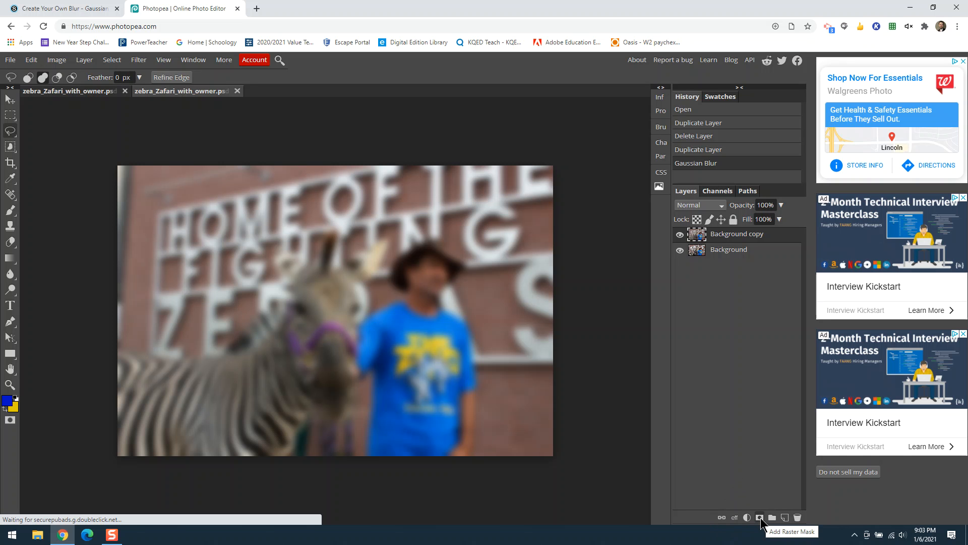
pyautogui.click(760, 517)
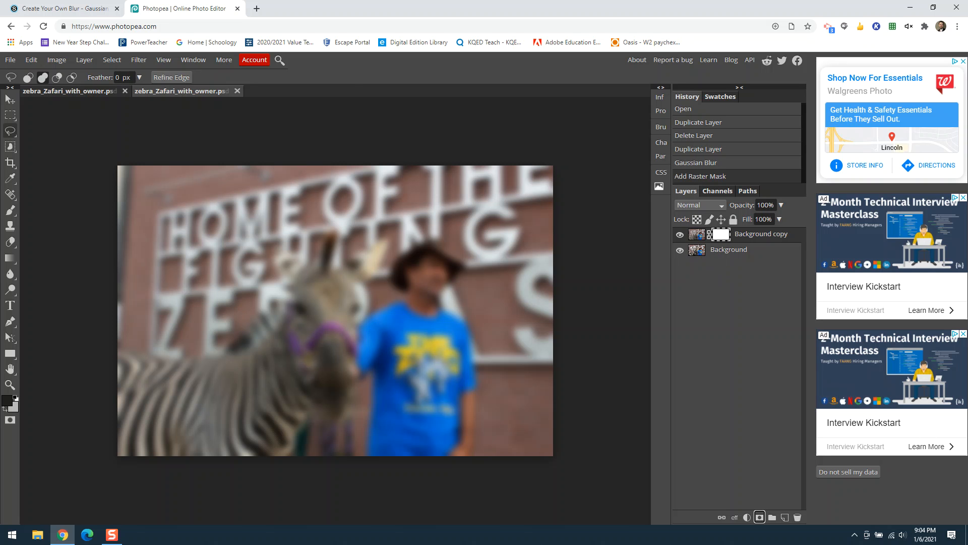
# Step: Activate the Brush tool with 39% hardness and make black the foreground colour for painting on the mask
pyautogui.click(10, 210)
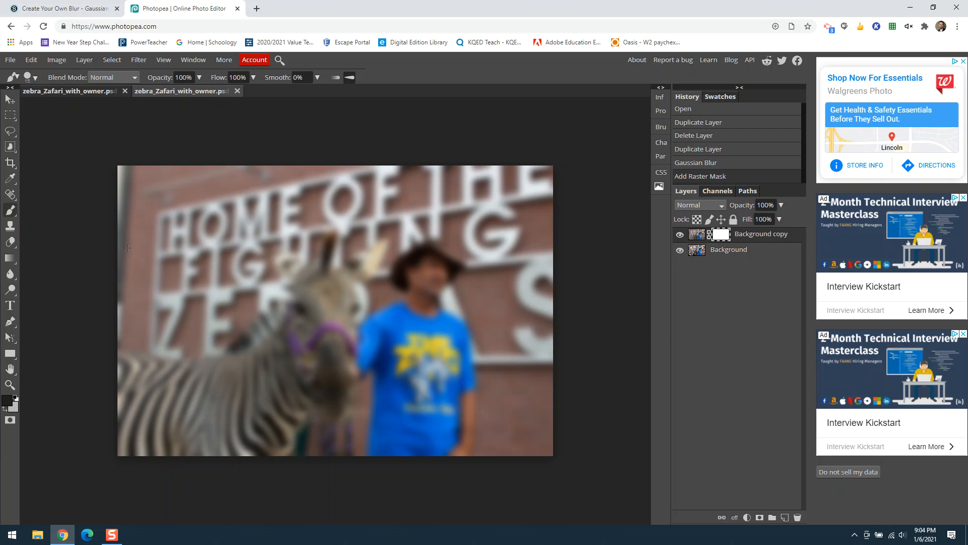
pyautogui.click(30, 77)
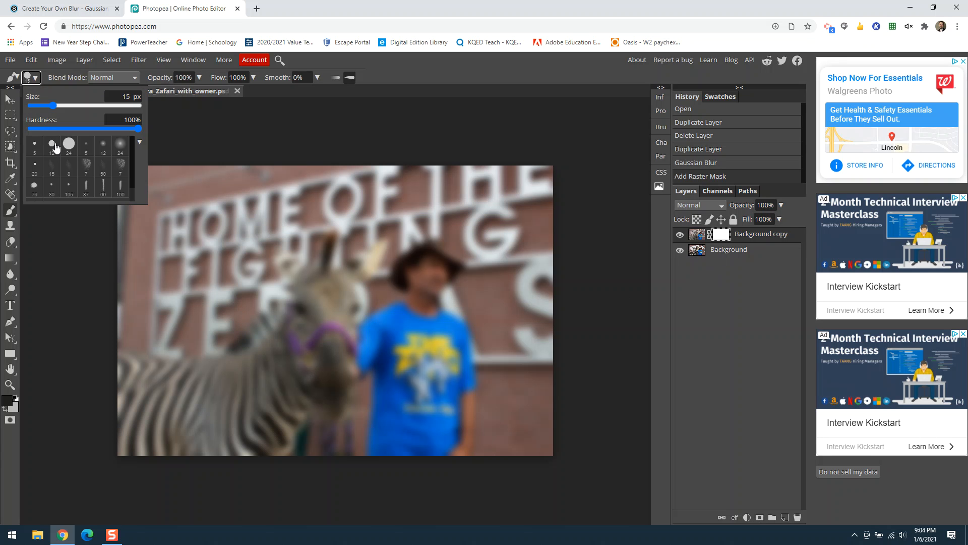
pyautogui.click(81, 129)
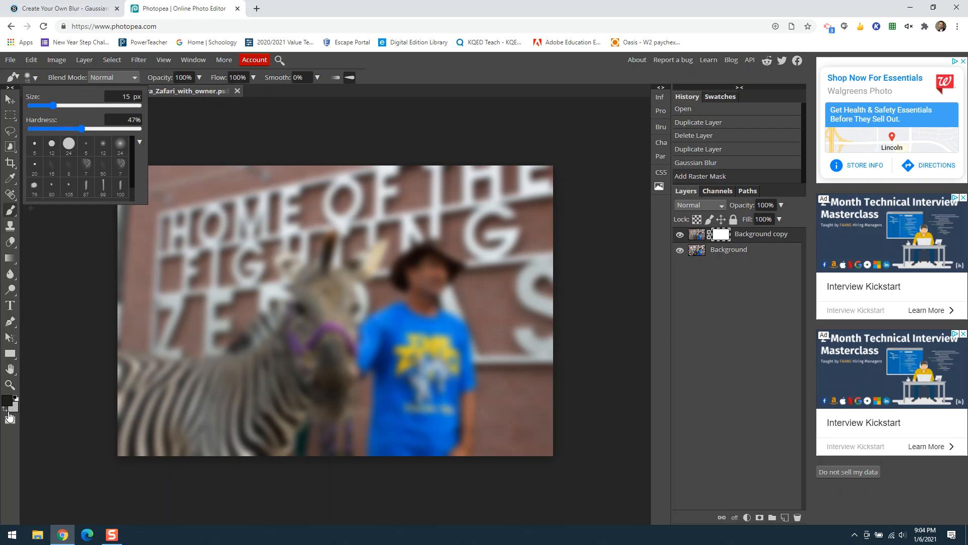
pyautogui.click(73, 129)
pyautogui.click(7, 400)
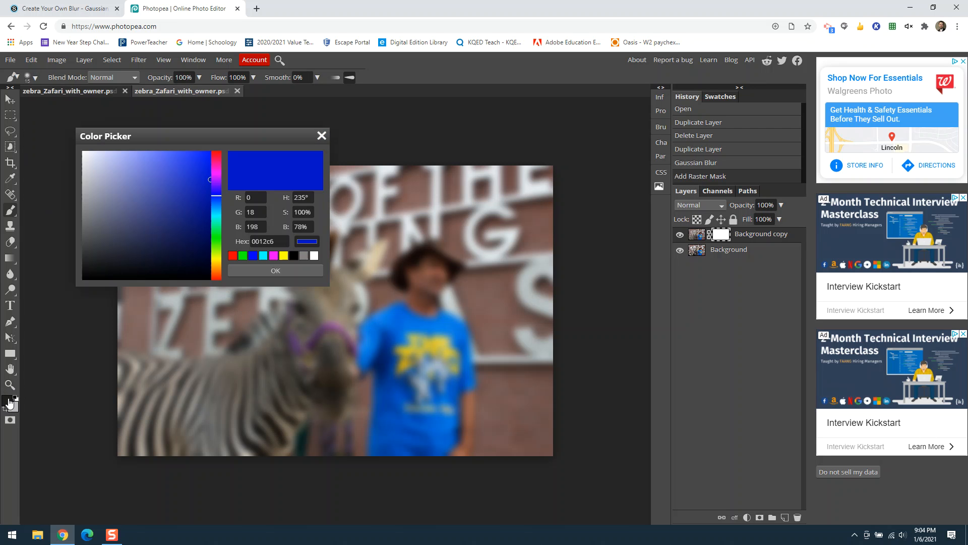
pyautogui.click(322, 136)
pyautogui.click(14, 396)
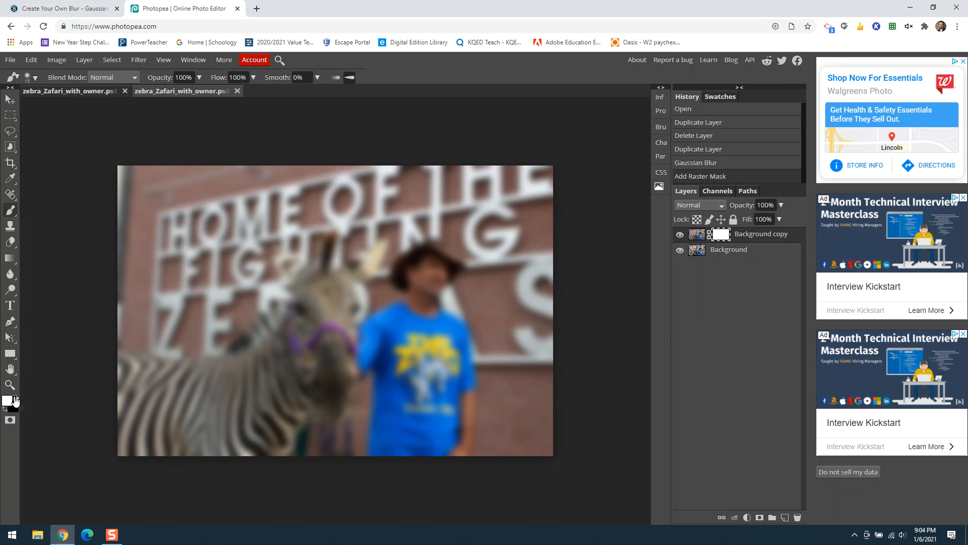
pyautogui.click(14, 397)
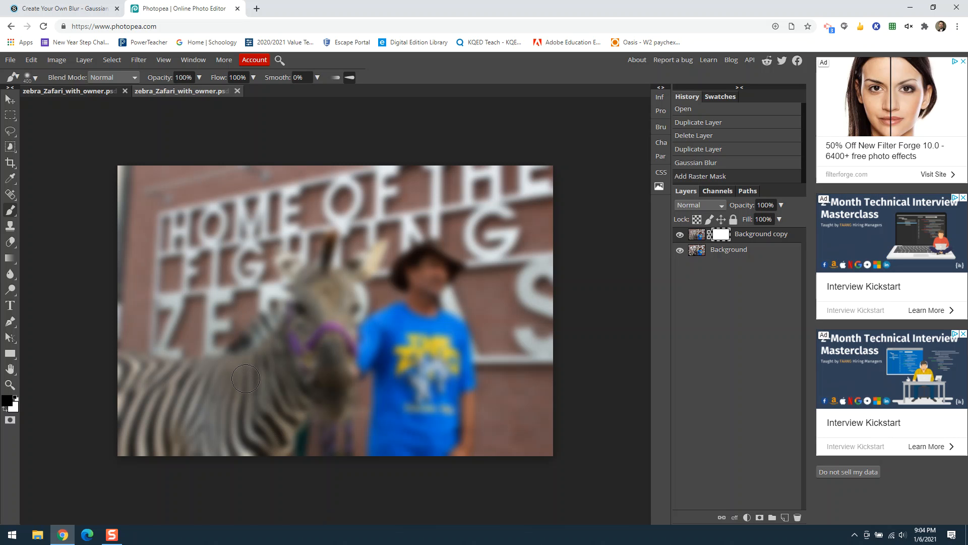
# Step: Set the brush size to 350 px and its hardness to 28%
pyautogui.press('[')
pyautogui.click(34, 79)
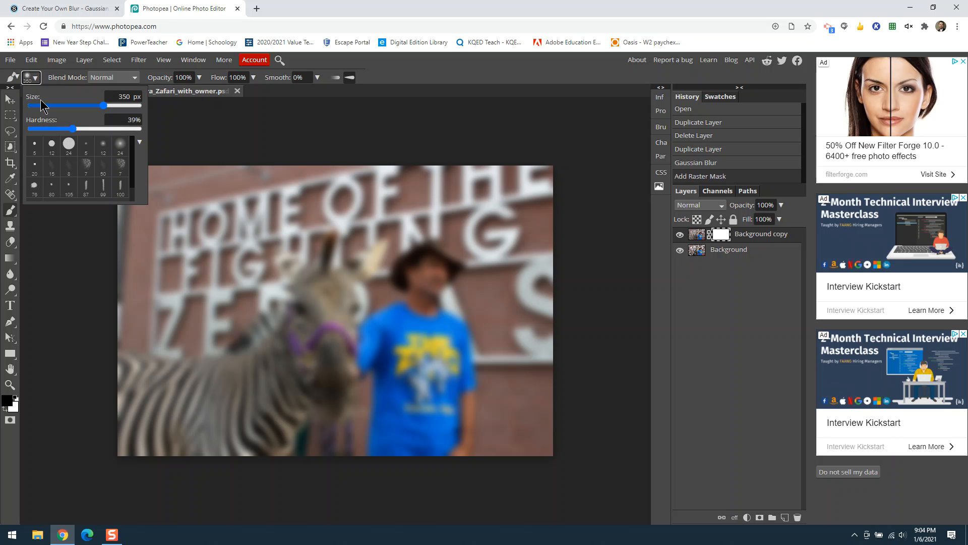
pyautogui.moveTo(73, 129); pyautogui.dragTo(62, 130)
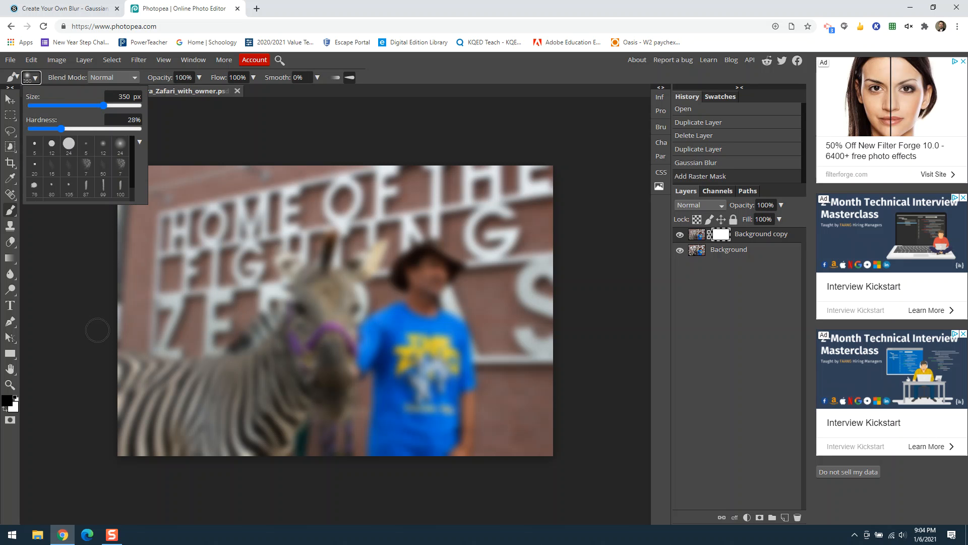
# Step: Paint black on the mask over the zebra's body, head, ears and mane to reveal the sharp photo beneath, resizing the brush as needed
pyautogui.moveTo(190, 432)
pyautogui.mouseDown()
pyautogui.moveTo(180, 409)
pyautogui.moveTo(162, 414)
pyautogui.moveTo(128, 377)
pyautogui.moveTo(213, 388)
pyautogui.moveTo(150, 408)
pyautogui.moveTo(119, 446)
pyautogui.moveTo(219, 435)
pyautogui.moveTo(214, 452)
pyautogui.moveTo(251, 446)
pyautogui.moveTo(268, 428)
pyautogui.moveTo(265, 447)
pyautogui.moveTo(269, 429)
pyautogui.moveTo(228, 421)
pyautogui.moveTo(268, 383)
pyautogui.moveTo(231, 383)
pyautogui.moveTo(258, 374)
pyautogui.moveTo(323, 285)
pyautogui.moveTo(330, 305)
pyautogui.moveTo(311, 388)
pyautogui.moveTo(283, 412)
pyautogui.moveTo(332, 364)
pyautogui.moveTo(332, 396)
pyautogui.moveTo(342, 359)
pyautogui.moveTo(341, 401)
pyautogui.moveTo(353, 279)
pyautogui.moveTo(382, 249)
pyautogui.moveTo(325, 280)
pyautogui.moveTo(334, 243)
pyautogui.moveTo(297, 276)
pyautogui.moveTo(280, 255)
pyautogui.moveTo(295, 282)
pyautogui.moveTo(291, 320)
pyautogui.moveTo(255, 350)
pyautogui.moveTo(165, 375)
pyautogui.moveTo(132, 361)
pyautogui.moveTo(99, 364)
pyautogui.mouseUp()
pyautogui.press(']')
pyautogui.press(']')
pyautogui.press(']')
pyautogui.press(']')
pyautogui.press(']')
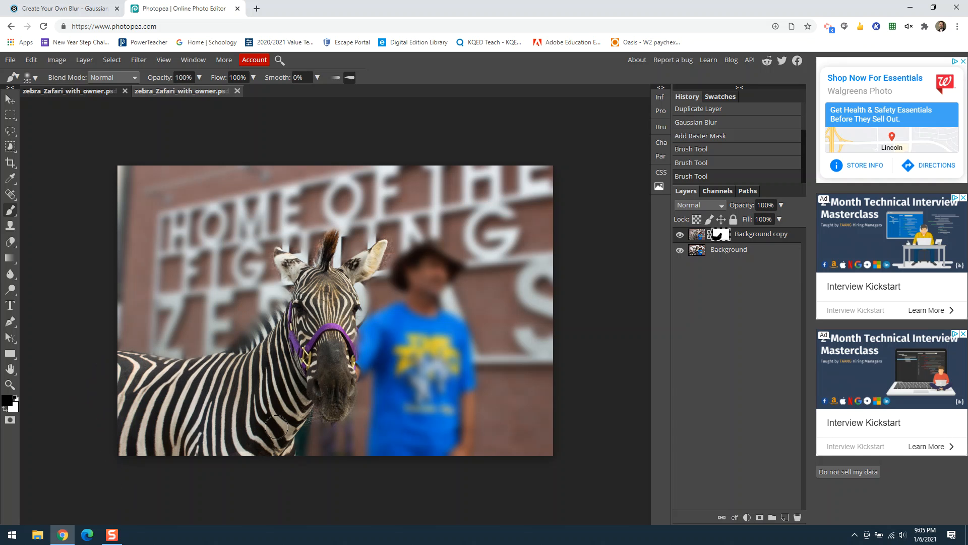
pyautogui.moveTo(274, 426); pyautogui.dragTo(272, 419)
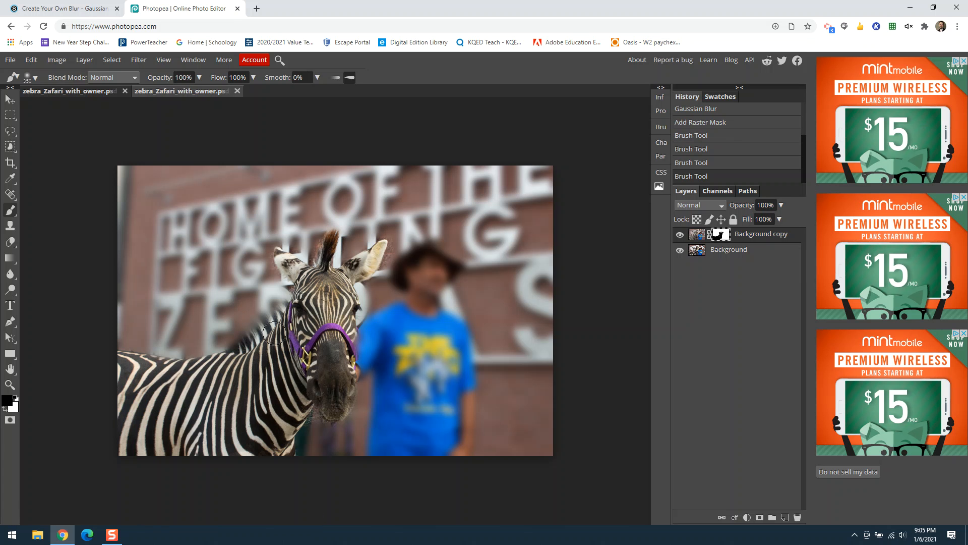
pyautogui.moveTo(260, 344)
pyautogui.mouseDown()
pyautogui.moveTo(238, 363)
pyautogui.moveTo(291, 319)
pyautogui.mouseUp()
# Step: Restore the blur beside the zebra's left ear by painting white on the mask with a smaller brush
pyautogui.press('[')
pyautogui.press('[')
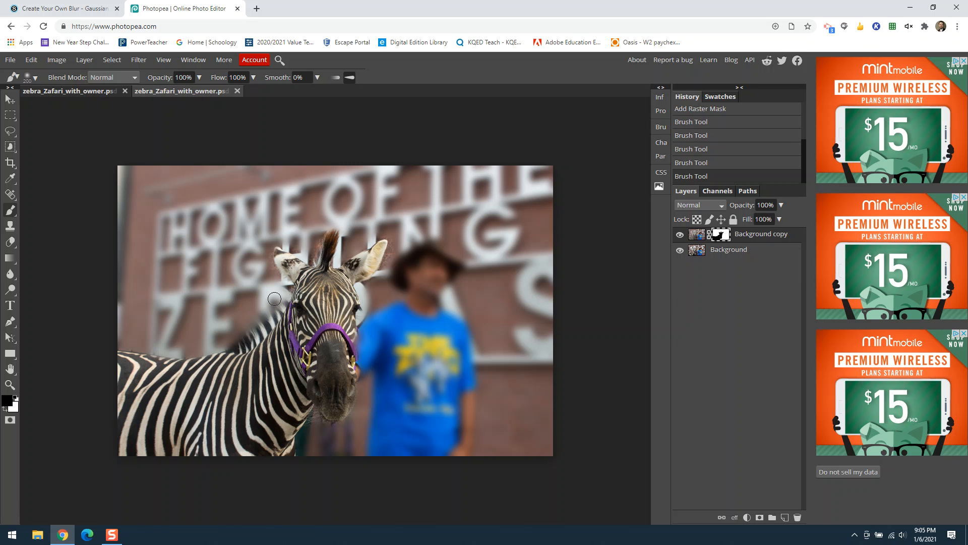
pyautogui.press('x')
pyautogui.moveTo(273, 276); pyautogui.dragTo(272, 271)
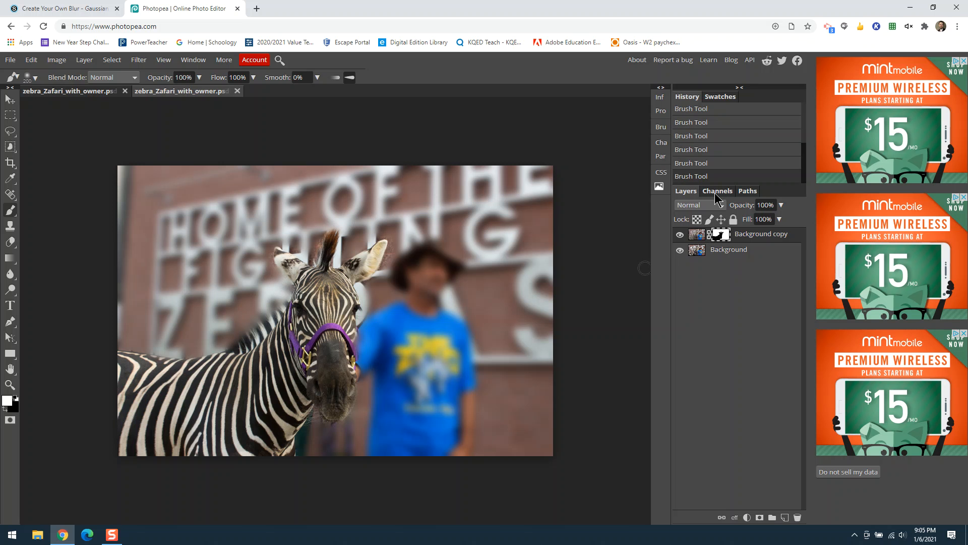
# Step: Isolate the Background copy Mask channel and paint black over the grey gap inside the zebra's head silhouette
pyautogui.click(716, 194)
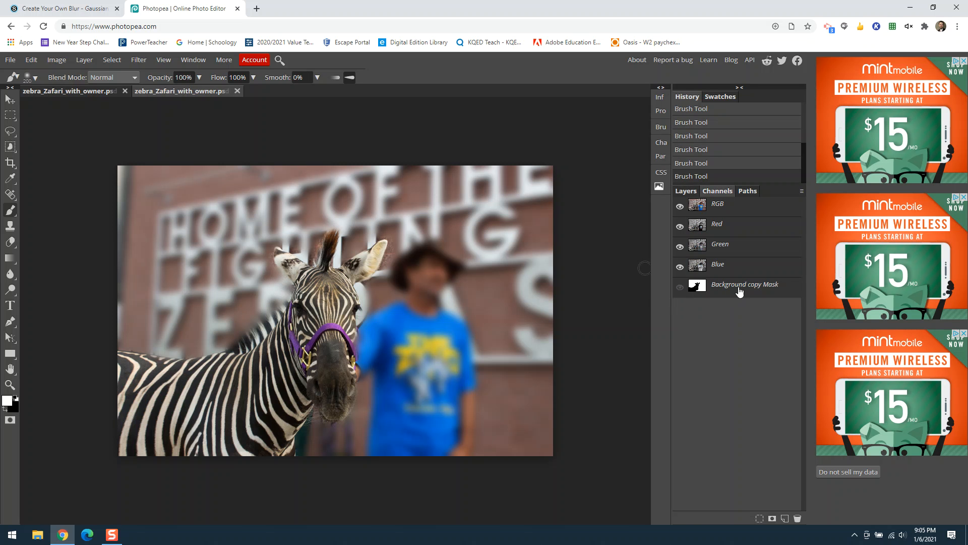
pyautogui.click(680, 287)
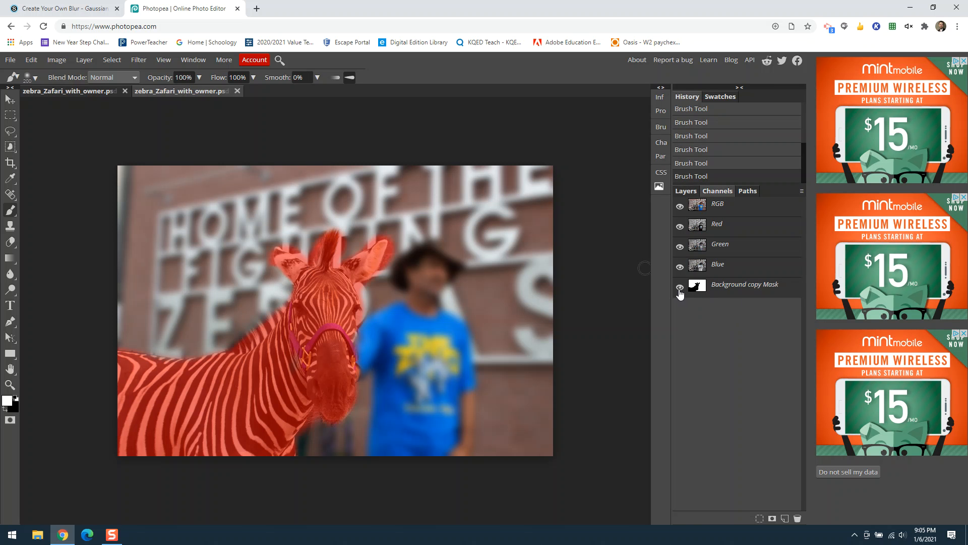
pyautogui.click(680, 207)
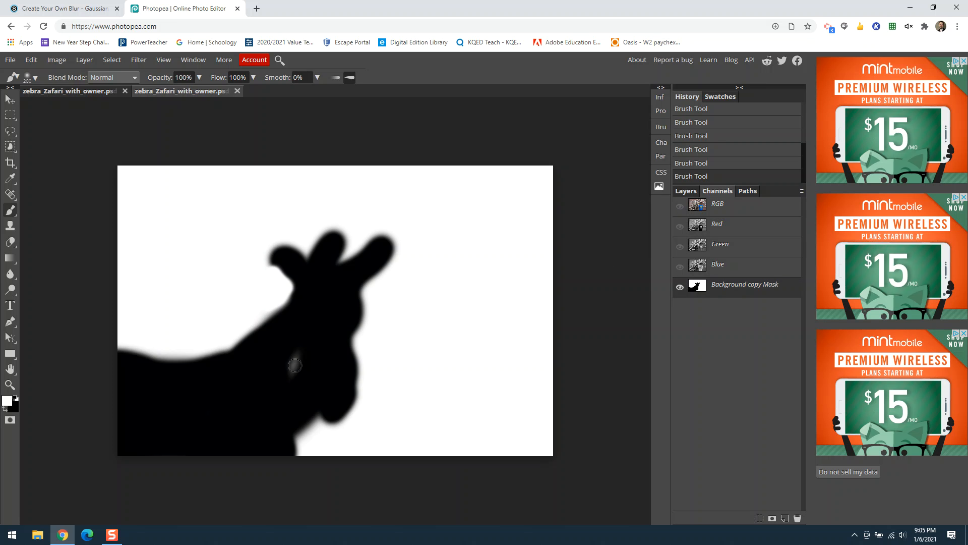
pyautogui.press('x')
pyautogui.moveTo(295, 365)
pyautogui.mouseDown()
pyautogui.moveTo(296, 350)
pyautogui.moveTo(296, 363)
pyautogui.moveTo(312, 356)
pyautogui.mouseUp()
pyautogui.press(']')
pyautogui.press(']')
pyautogui.press(']')
pyautogui.press(']')
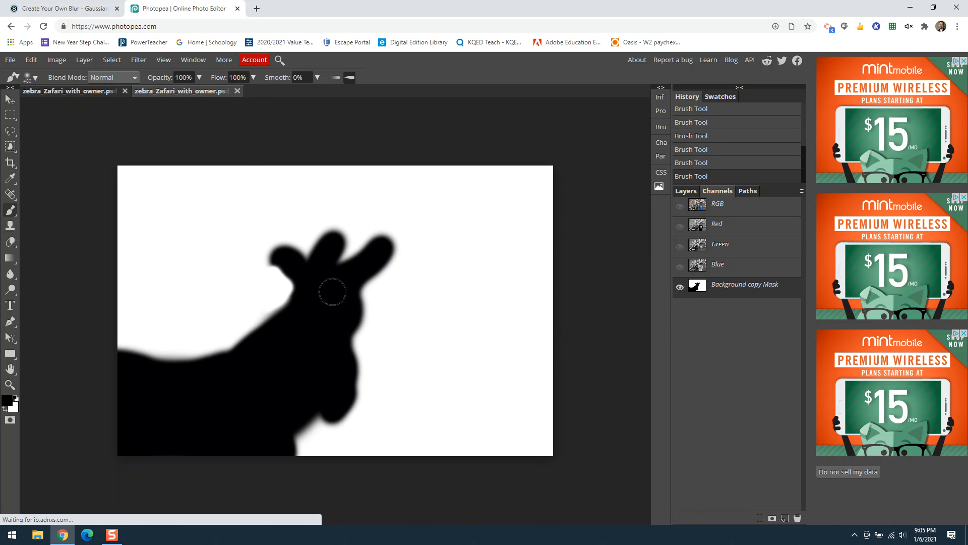
# Step: Show the RGB channels together with the red mask overlay and enlarge the photo to fill the canvas area
pyautogui.click(679, 206)
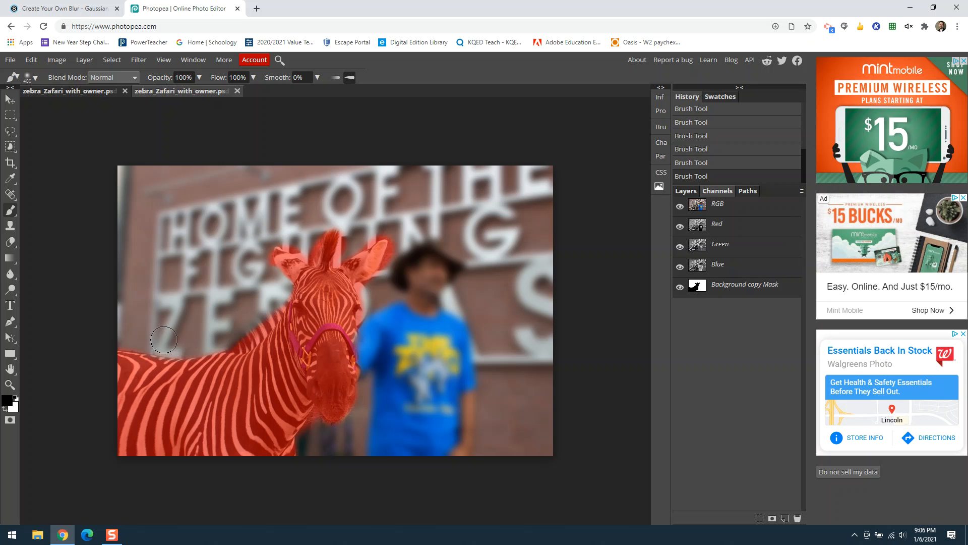
pyautogui.hotkey('ctrl', '+')
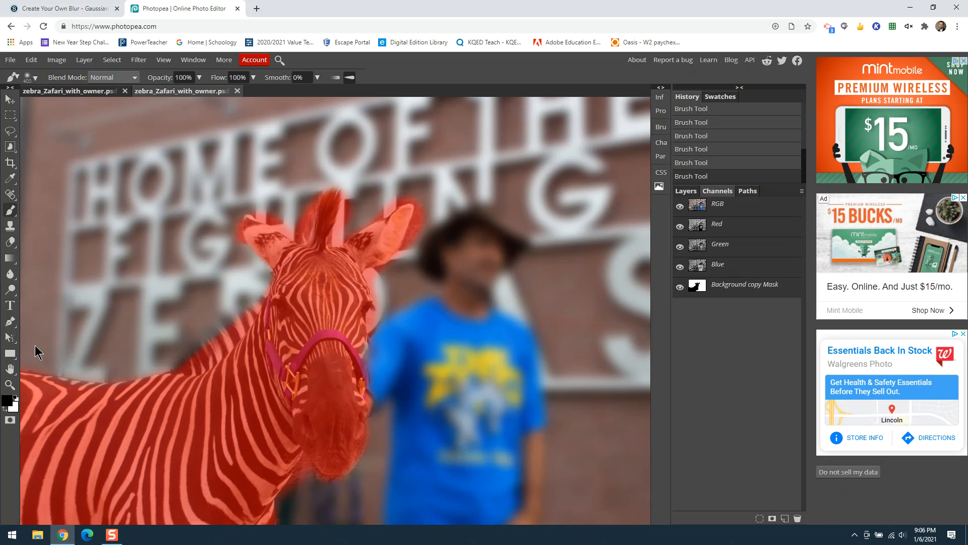
pyautogui.hotkey('ctrl', '-')
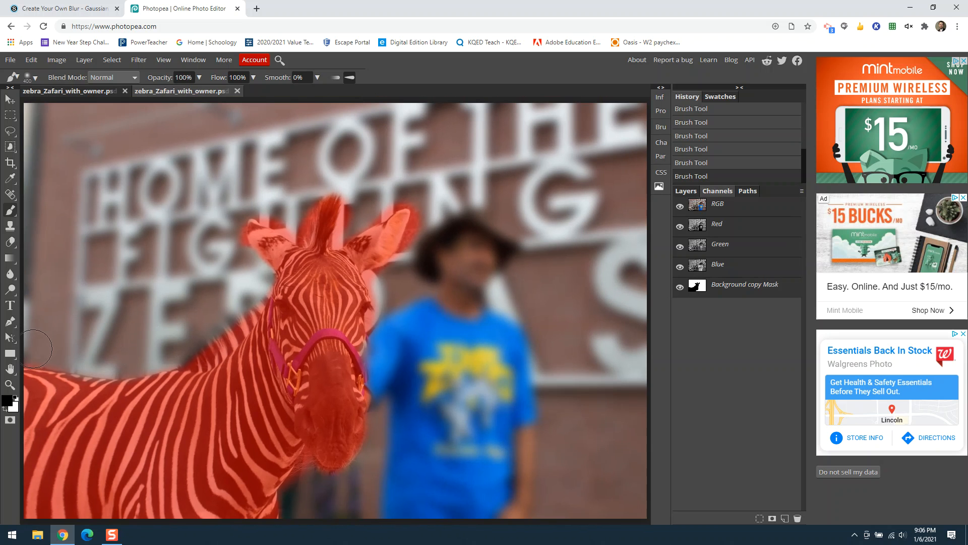
# Step: Dab black on the mask above the zebra's back and repaint that area and the back's upper edge in white
pyautogui.click(38, 343)
pyautogui.press('x')
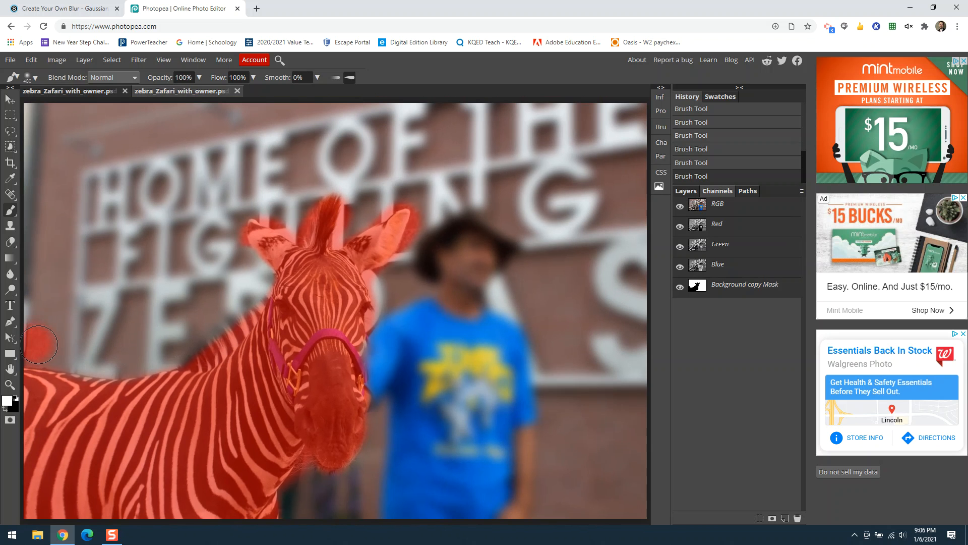
pyautogui.moveTo(37, 344); pyautogui.dragTo(30, 345)
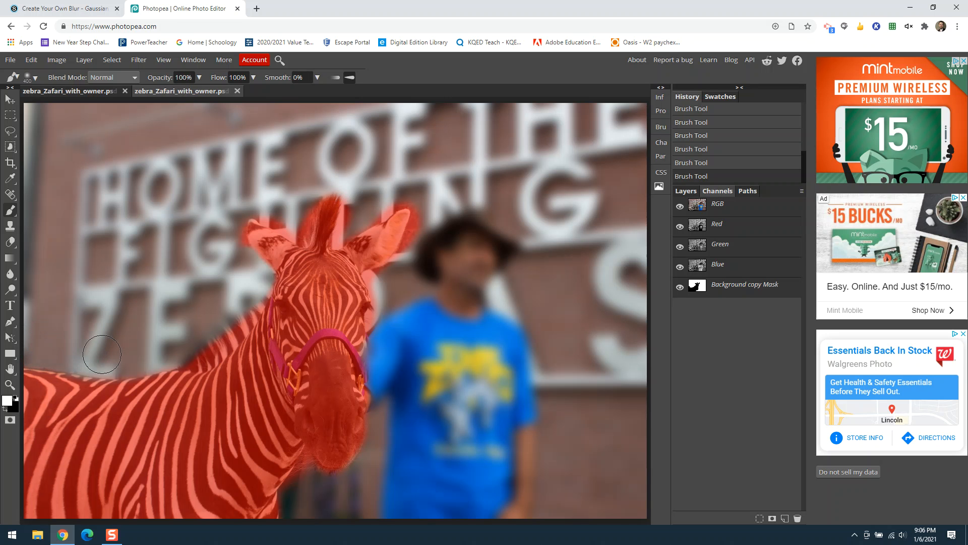
pyautogui.press('x')
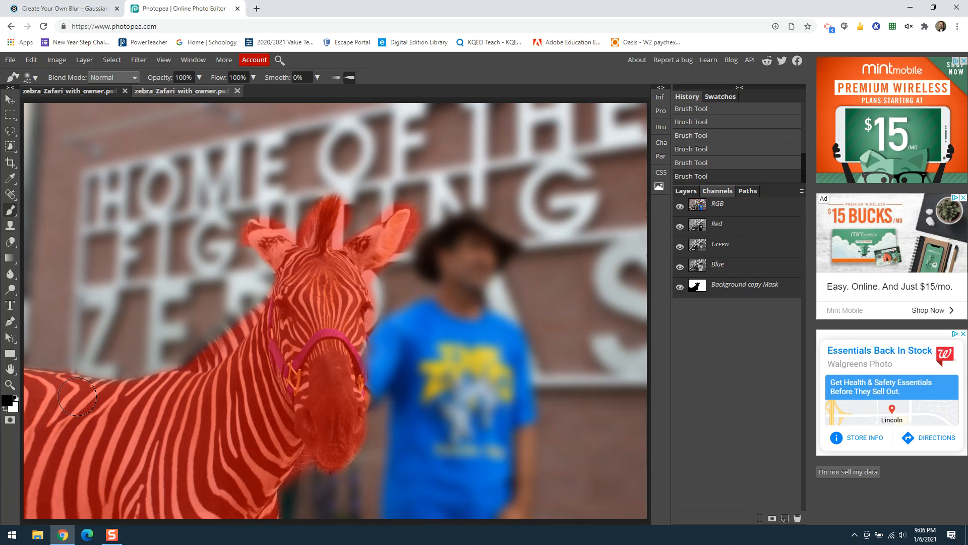
pyautogui.press('x')
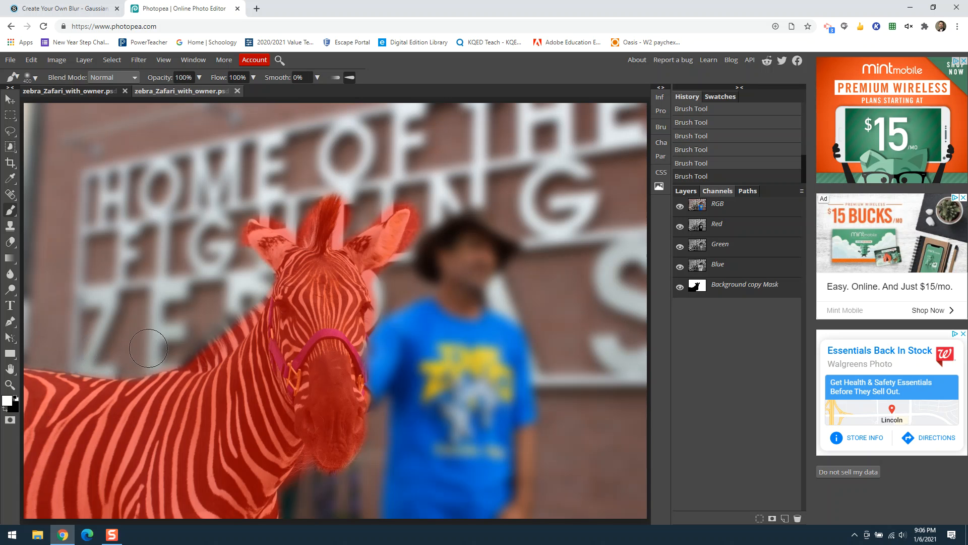
# Step: Trim the mask around the zebra's left ear with smaller white strokes and fill the ear's missing parts in black
pyautogui.press('[')
pyautogui.moveTo(223, 249); pyautogui.dragTo(224, 253)
pyautogui.press('[')
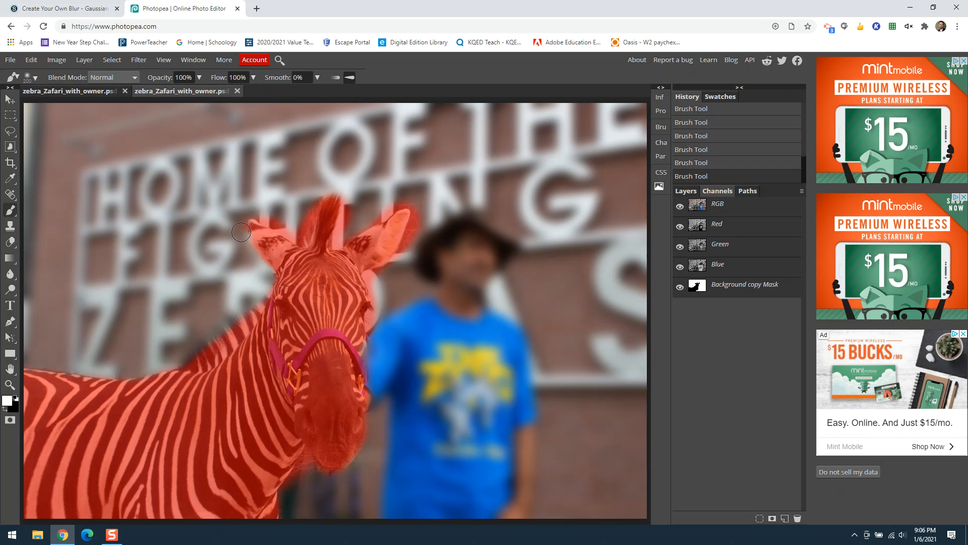
pyautogui.moveTo(266, 214); pyautogui.dragTo(279, 219)
pyautogui.press('[')
pyautogui.press('x')
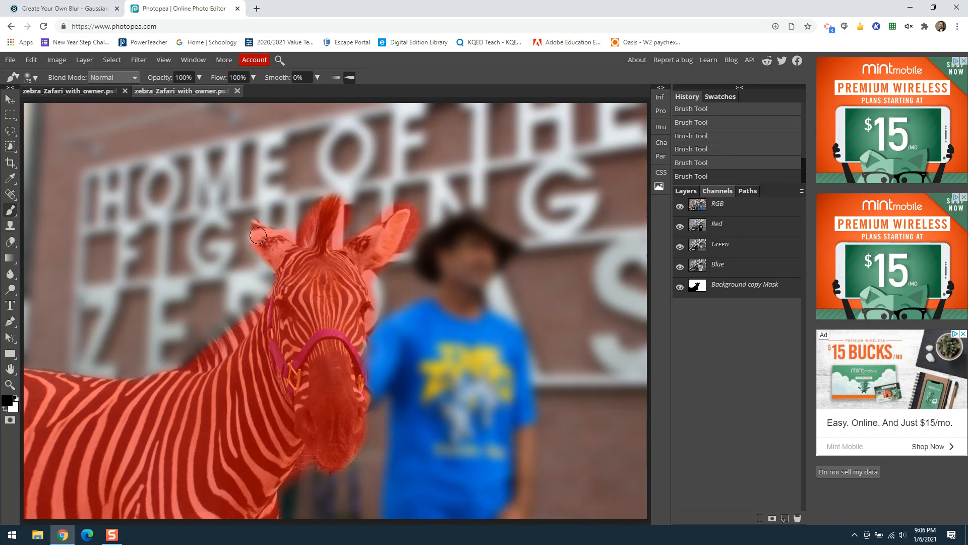
pyautogui.moveTo(256, 232)
pyautogui.mouseDown()
pyautogui.moveTo(266, 218)
pyautogui.moveTo(256, 208)
pyautogui.moveTo(277, 222)
pyautogui.moveTo(266, 205)
pyautogui.moveTo(291, 230)
pyautogui.mouseUp()
# Step: Paint white with a smaller brush around the mane and along the inner edge of the right ear to remove mask spill
pyautogui.press('x')
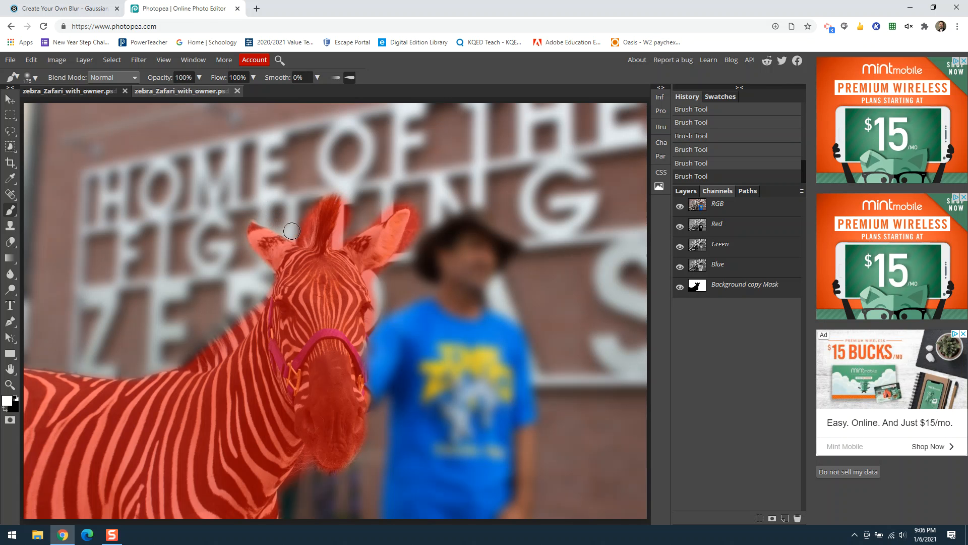
pyautogui.press('[')
pyautogui.press('[')
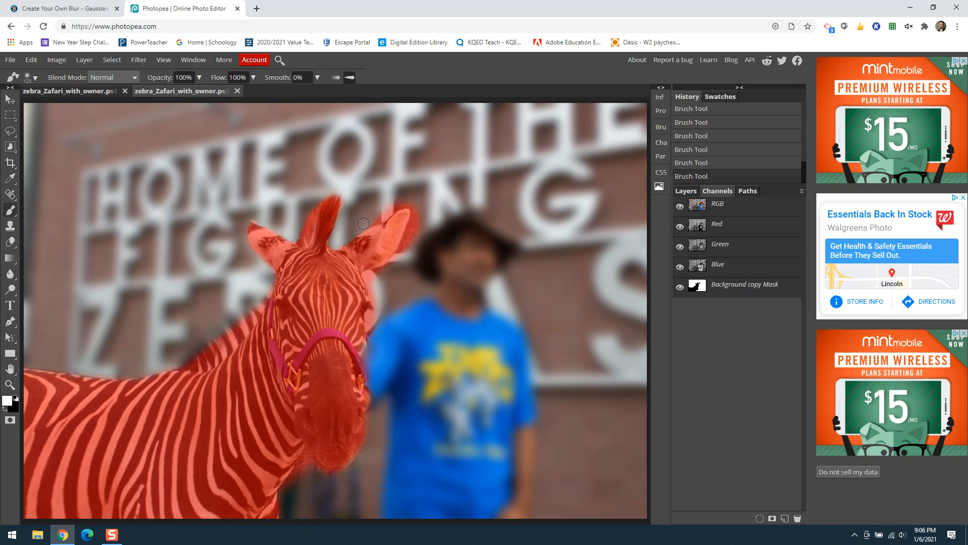
pyautogui.click(390, 205)
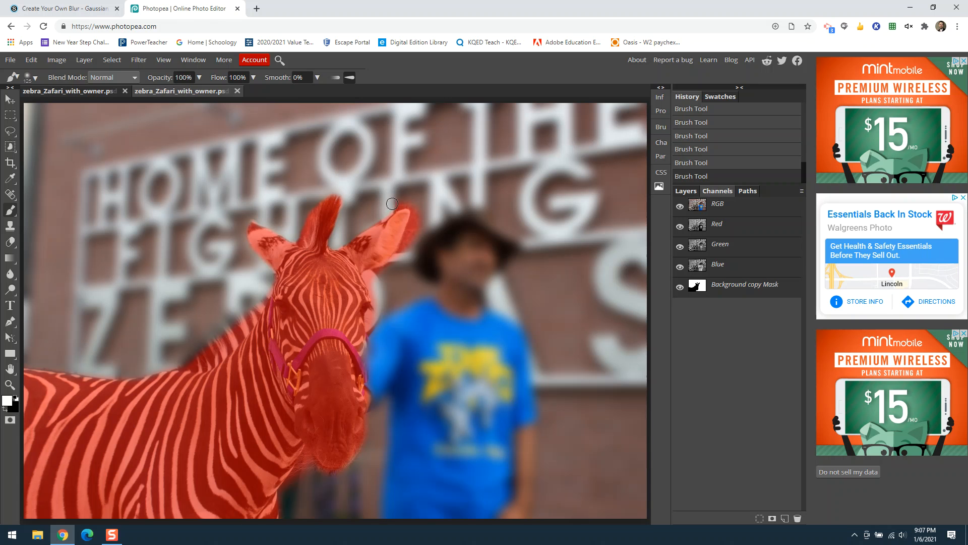
pyautogui.moveTo(379, 217); pyautogui.dragTo(354, 228)
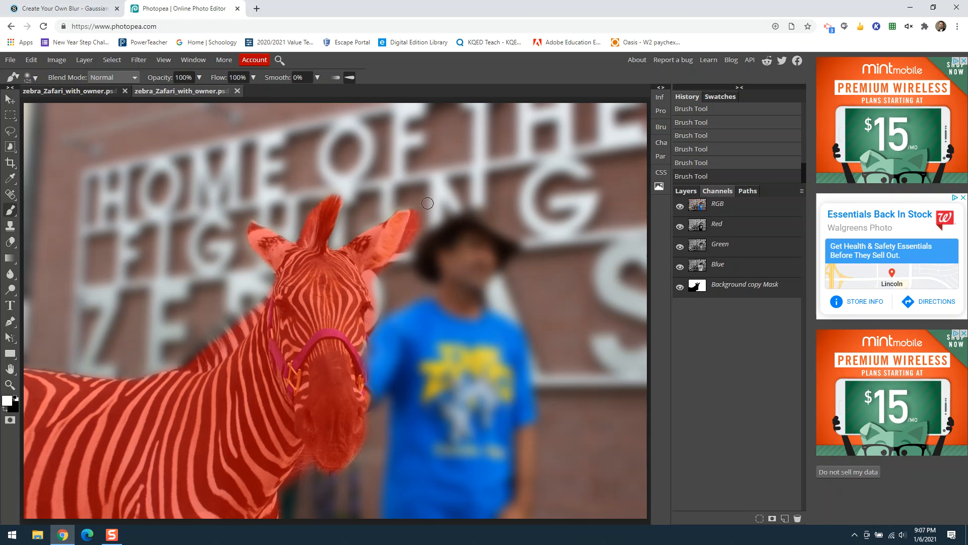
# Step: Adjust the brush size and paint white around the tip and outer edge of the zebra's right ear
pyautogui.press('[')
pyautogui.press('[')
pyautogui.press(']')
pyautogui.press(']')
pyautogui.press(']')
pyautogui.press(']')
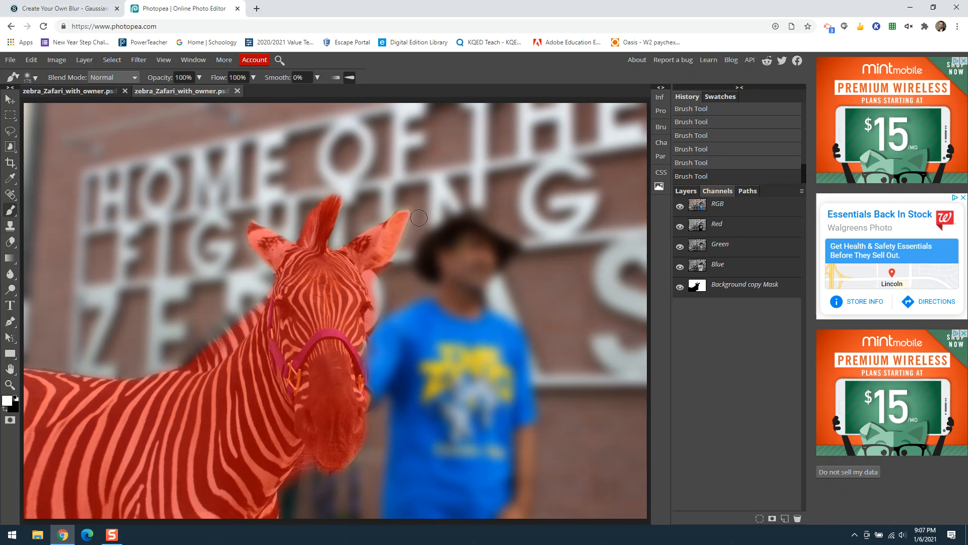
pyautogui.click(391, 202)
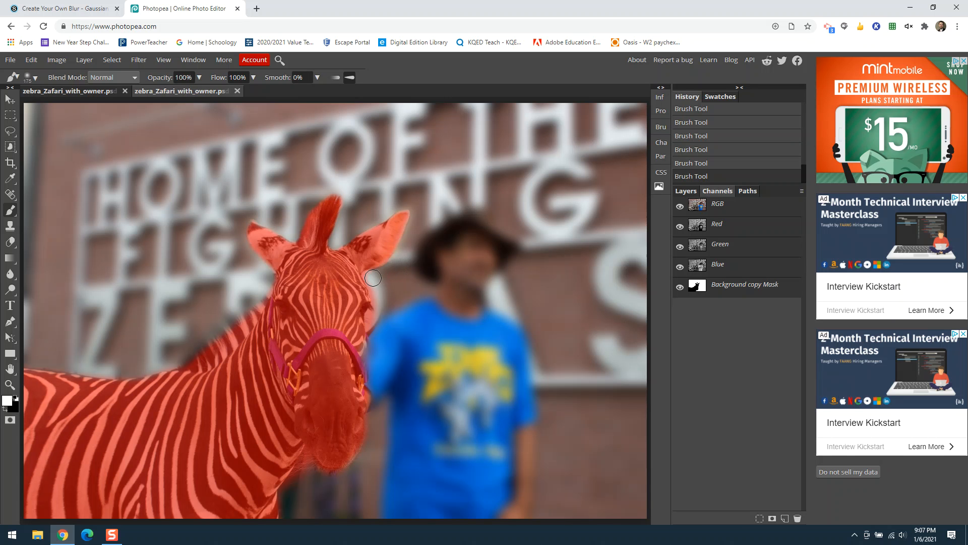
# Step: Trim the mask below the right ear and beside the face with a smaller white brush, and restore the halter's edge in black
pyautogui.press('[')
pyautogui.press('[')
pyautogui.press('[')
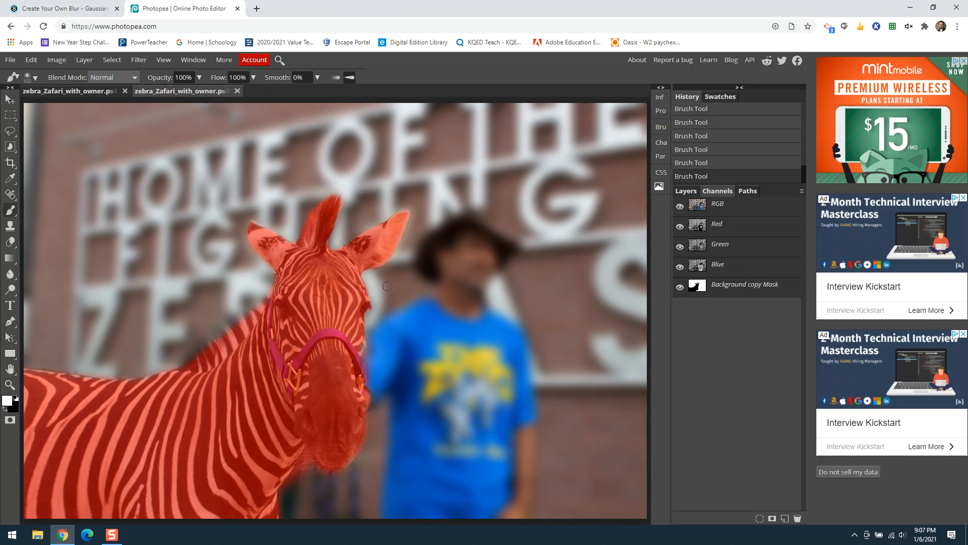
pyautogui.click(379, 272)
pyautogui.click(396, 261)
pyautogui.press('x')
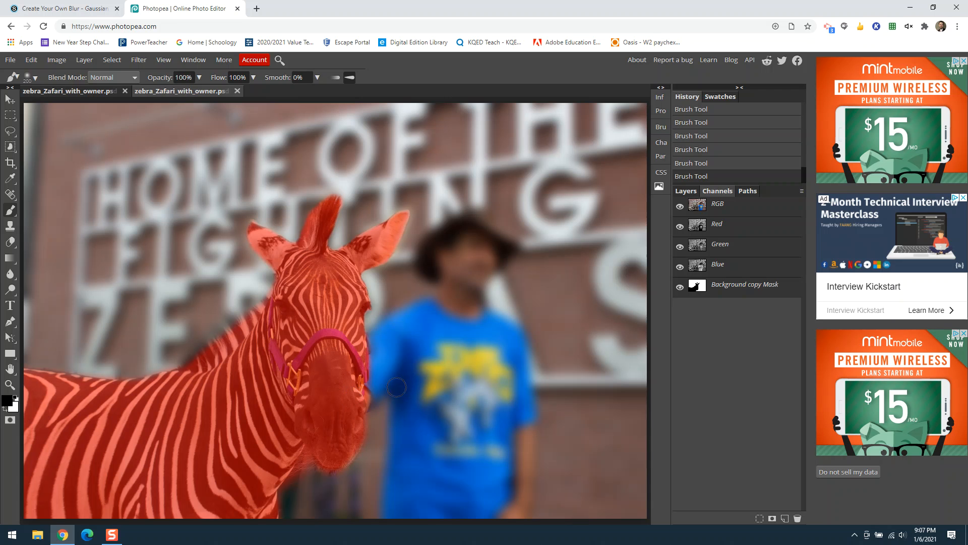
# Step: Paint white beneath the zebra's muzzle and along its chest to remove the mask spill
pyautogui.press('x')
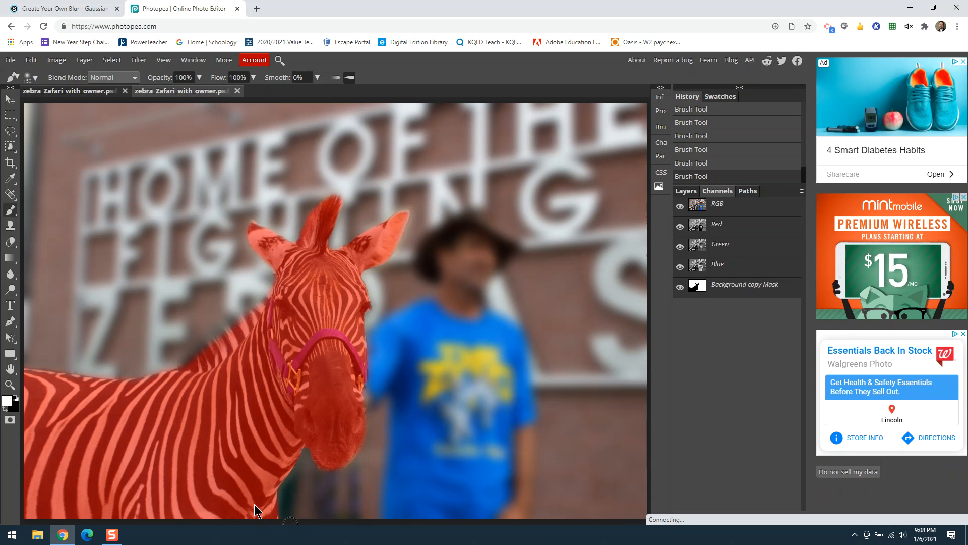
pyautogui.press('x')
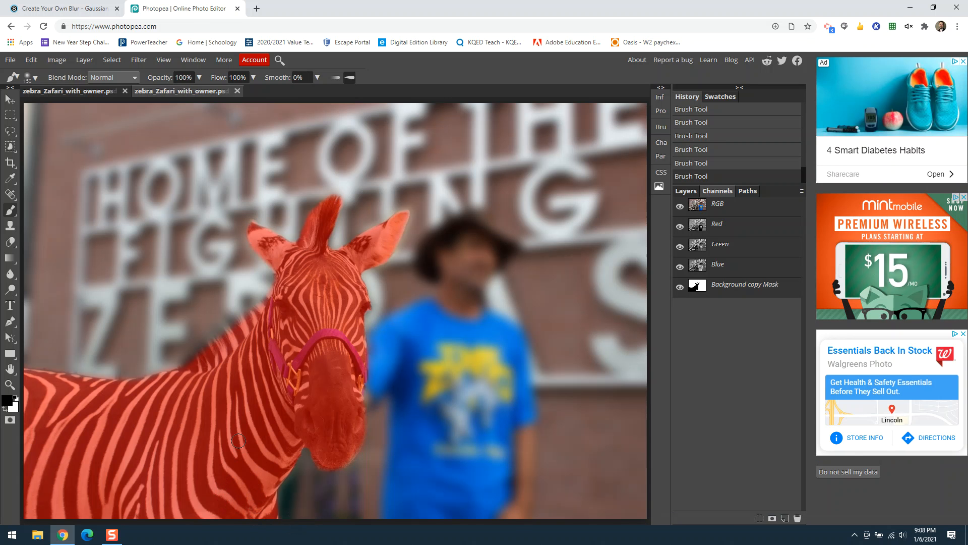
# Step: Inspect the black-and-white mask on its own, and show the image without the red mask overlay
pyautogui.click(680, 206)
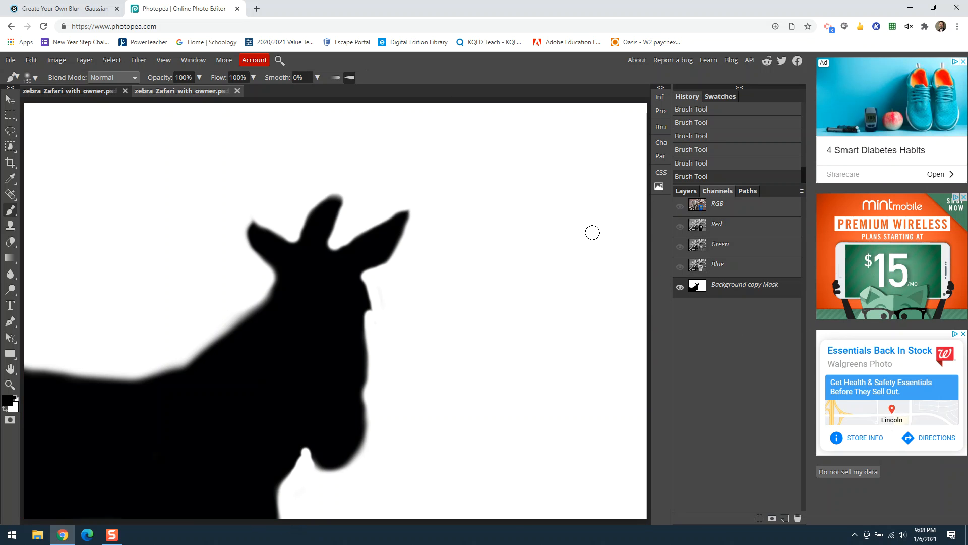
pyautogui.click(679, 207)
pyautogui.click(680, 288)
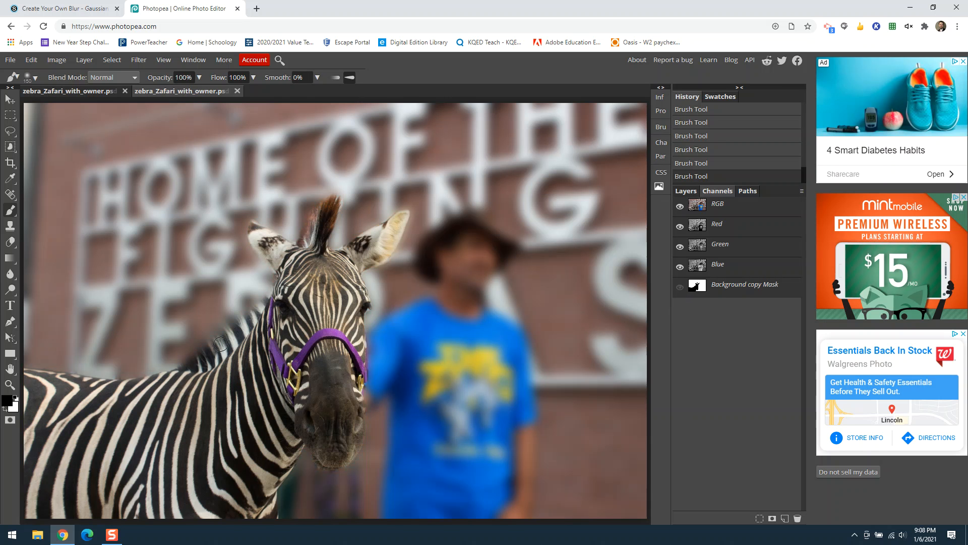
# Step: Refine the mask along the zebra's mane and neighbouring edges, alternating black and white brush strokes
pyautogui.press('x')
pyautogui.press('x')
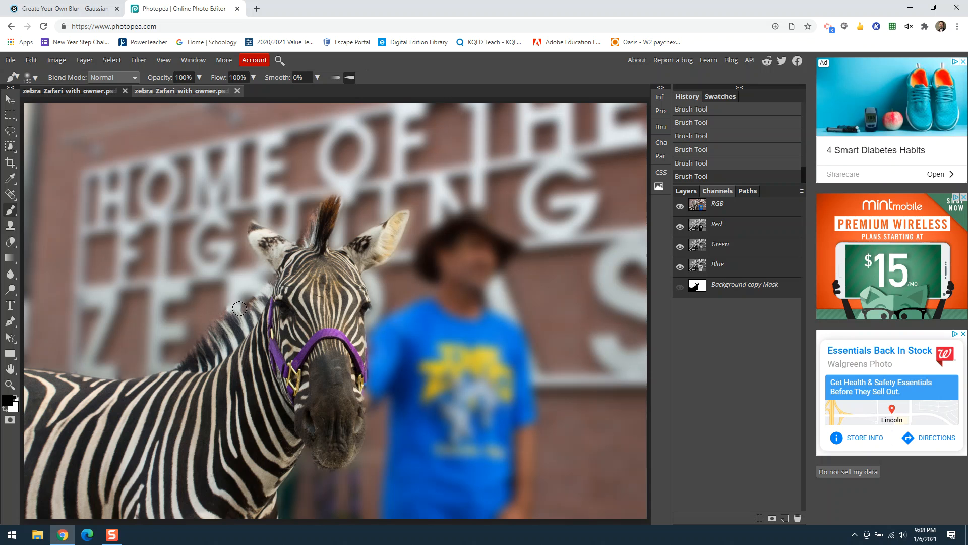
pyautogui.press('x')
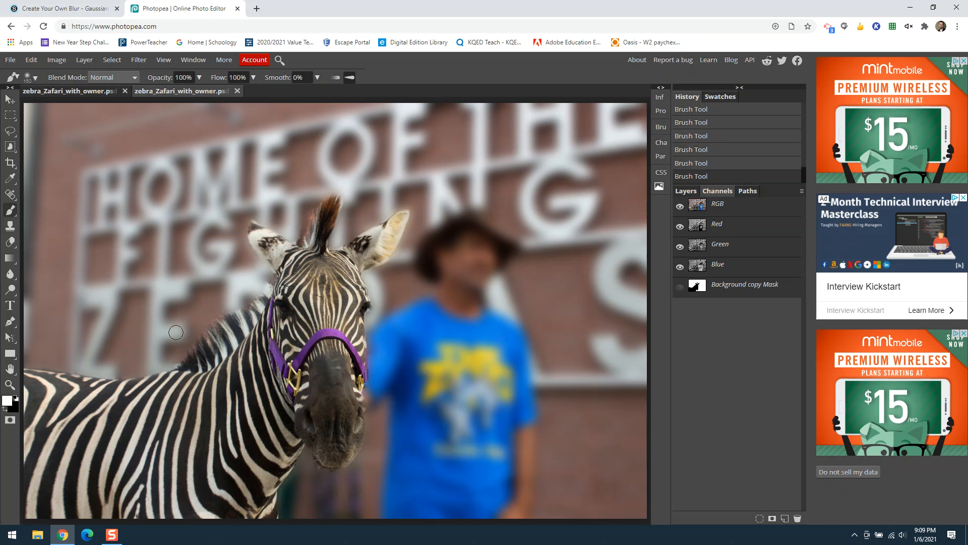
pyautogui.press('x')
pyautogui.press('x')
pyautogui.press('x')
pyautogui.press('x')
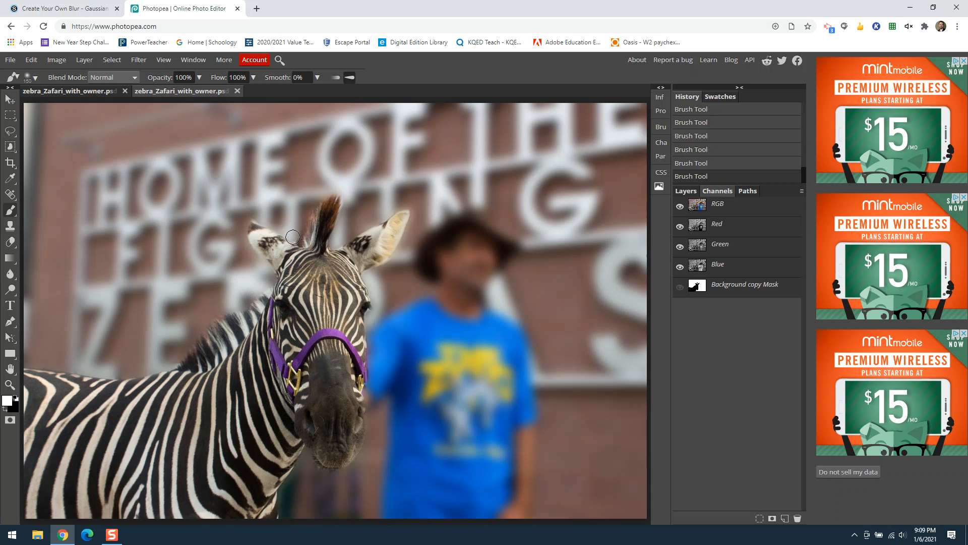
pyautogui.press('[')
# Step: Export the blurred zebra image as a JPG named "blur using layer mask" in the Downloads folder
pyautogui.click(10, 60)
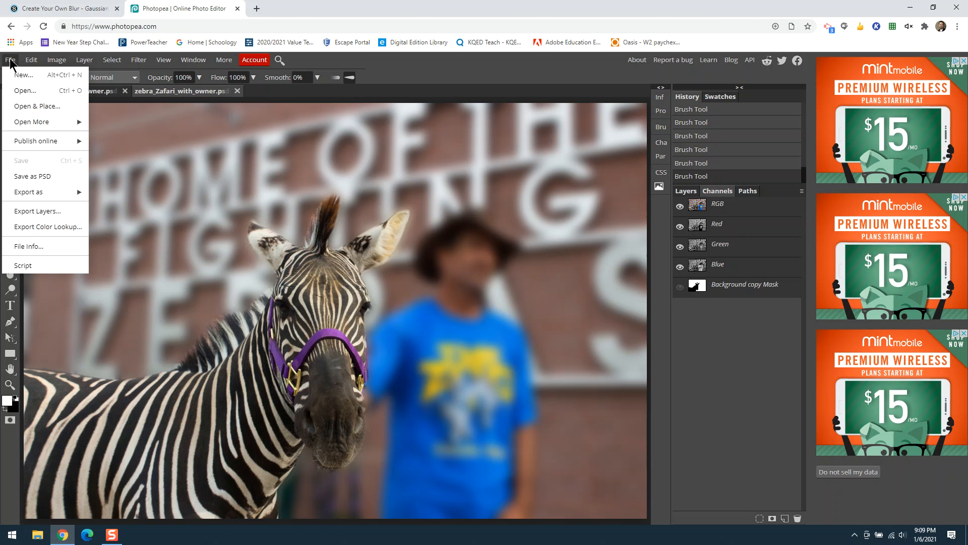
pyautogui.moveTo(50, 193)
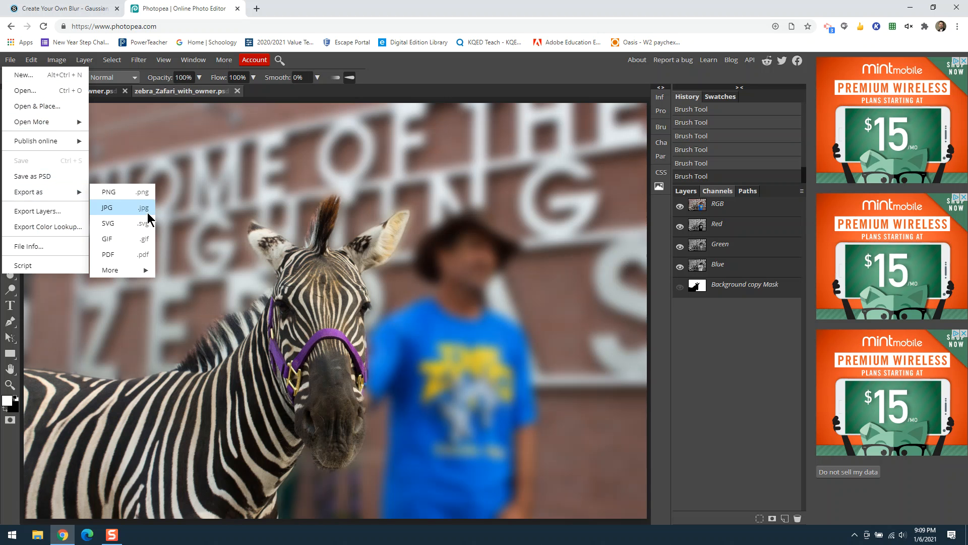
pyautogui.click(124, 211)
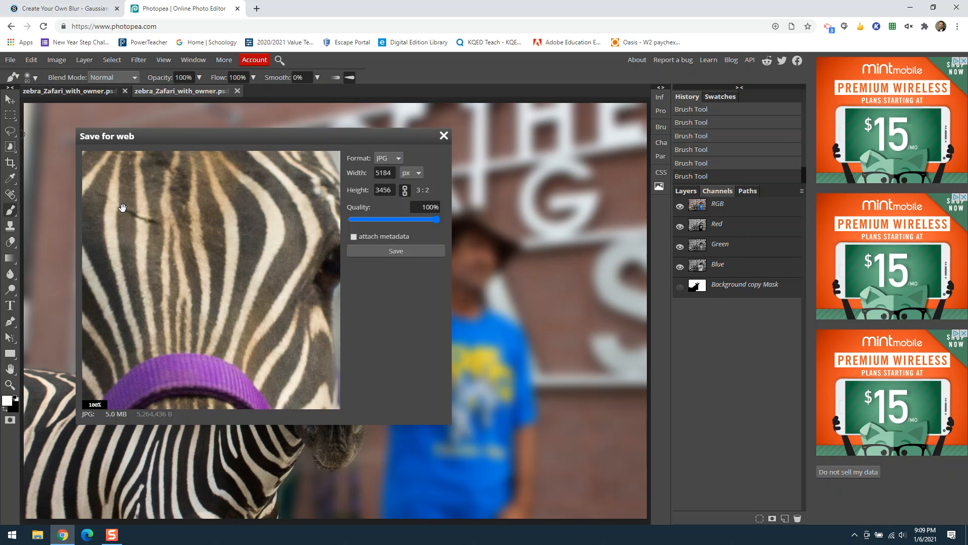
pyautogui.click(406, 251)
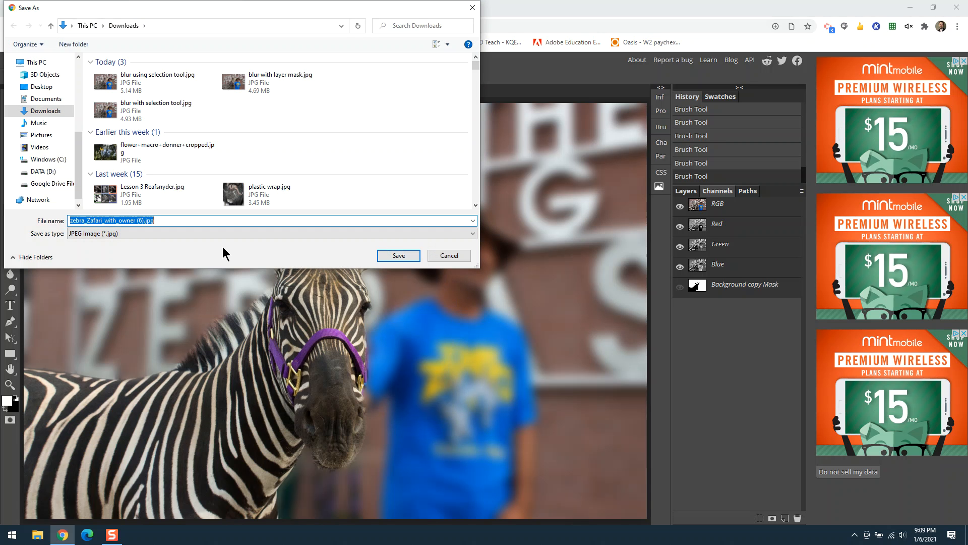
pyautogui.write('blur using ')
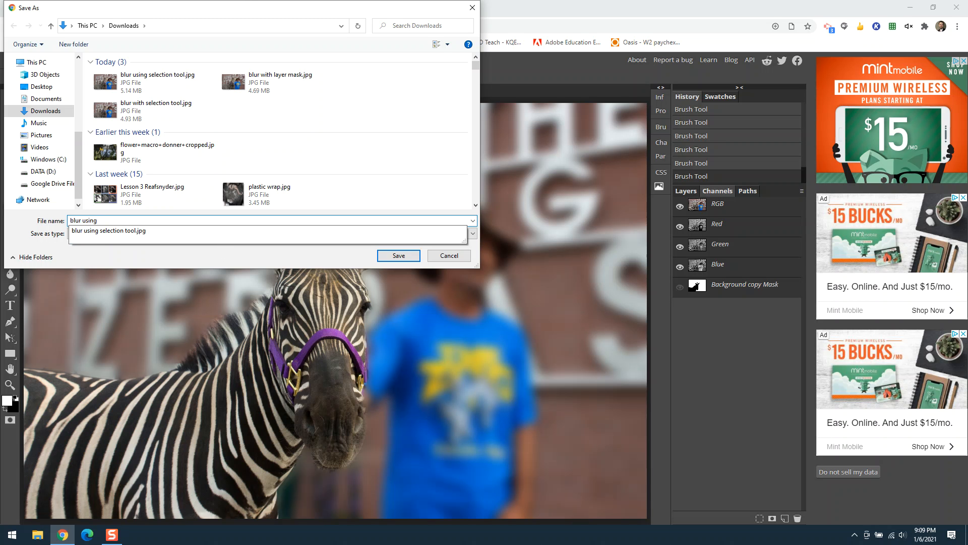
pyautogui.write('lay')
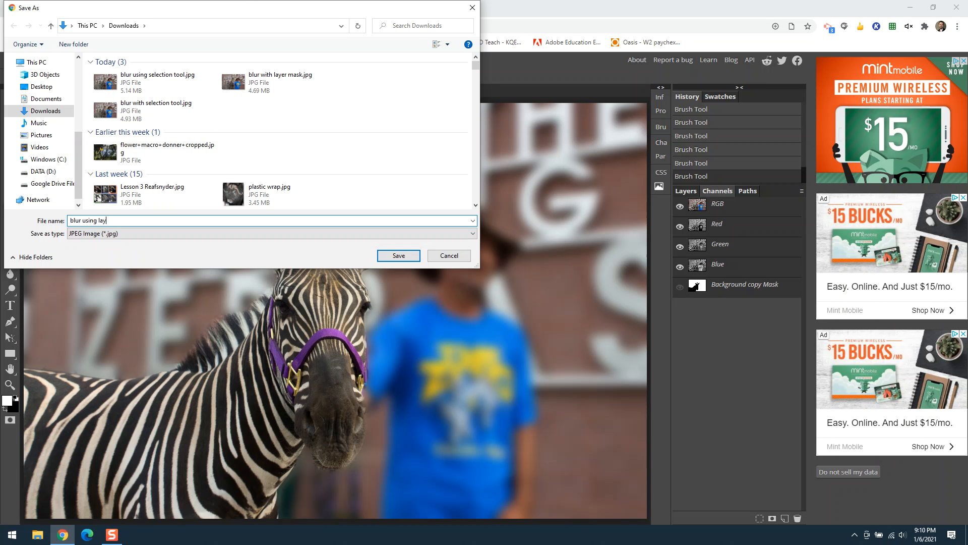
pyautogui.write('er mask')
pyautogui.click(398, 255)
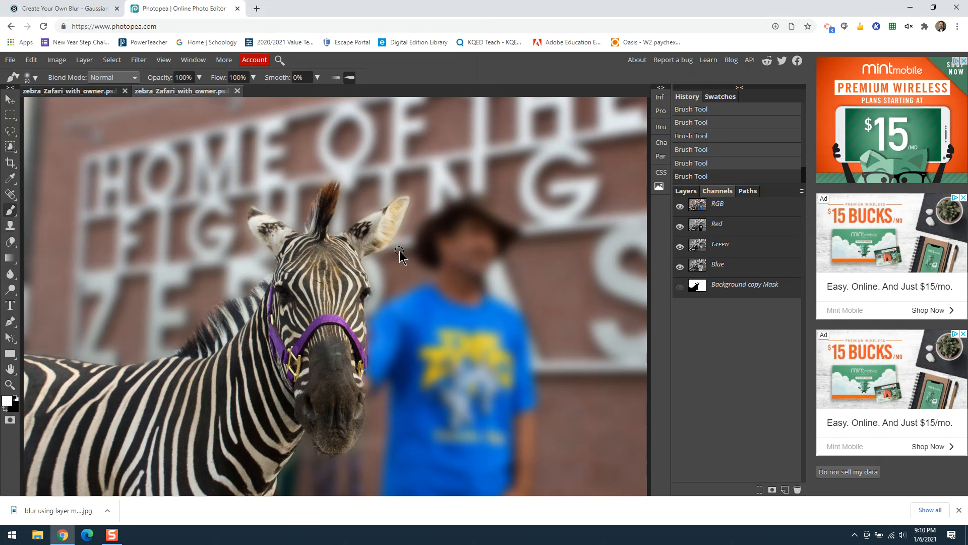
# Step: Start a new project named "Blur project" with its dimensions measured in inches
pyautogui.click(10, 61)
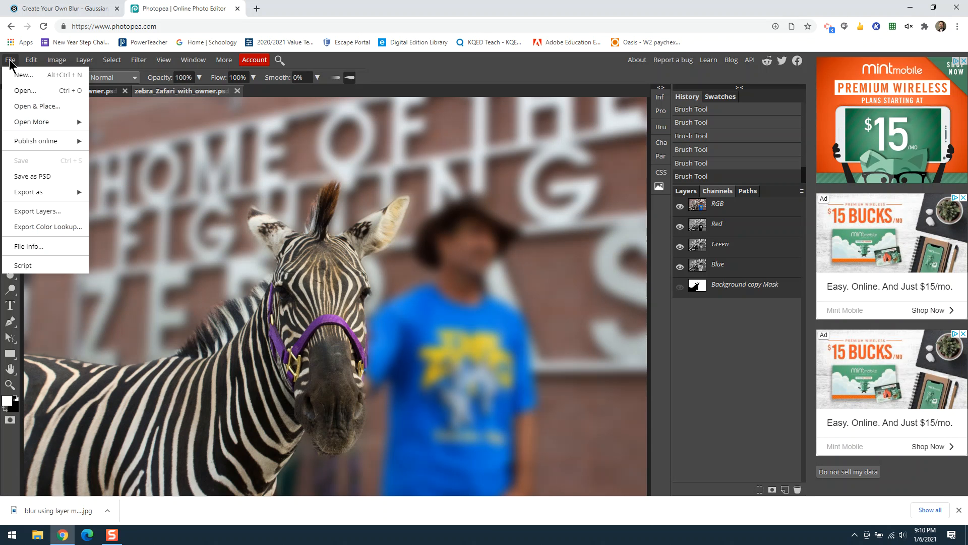
pyautogui.click(20, 75)
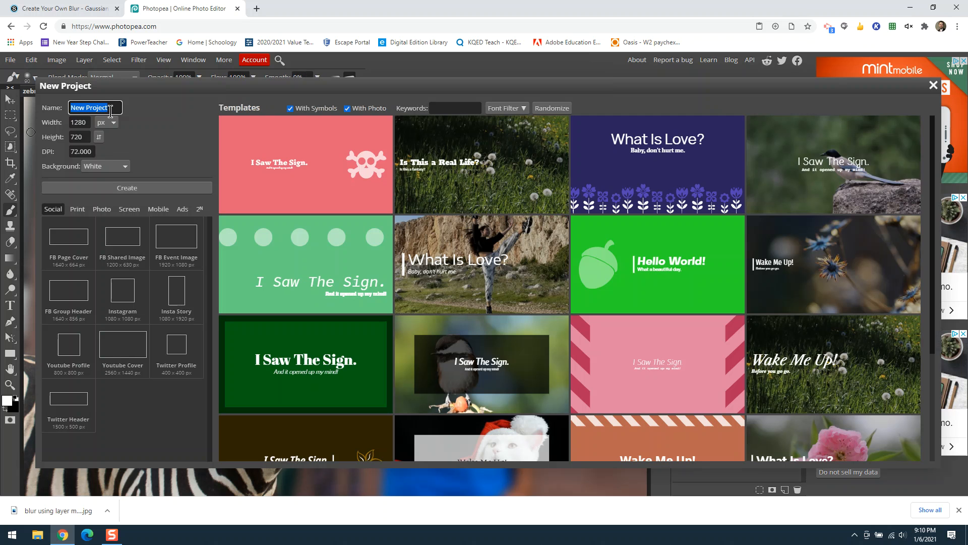
pyautogui.write('Blur')
pyautogui.click(107, 122)
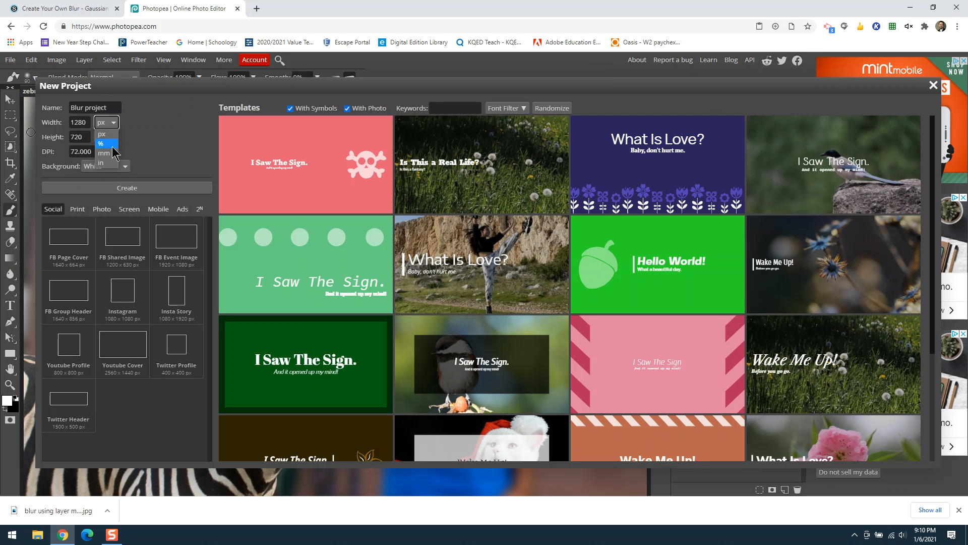
pyautogui.click(112, 163)
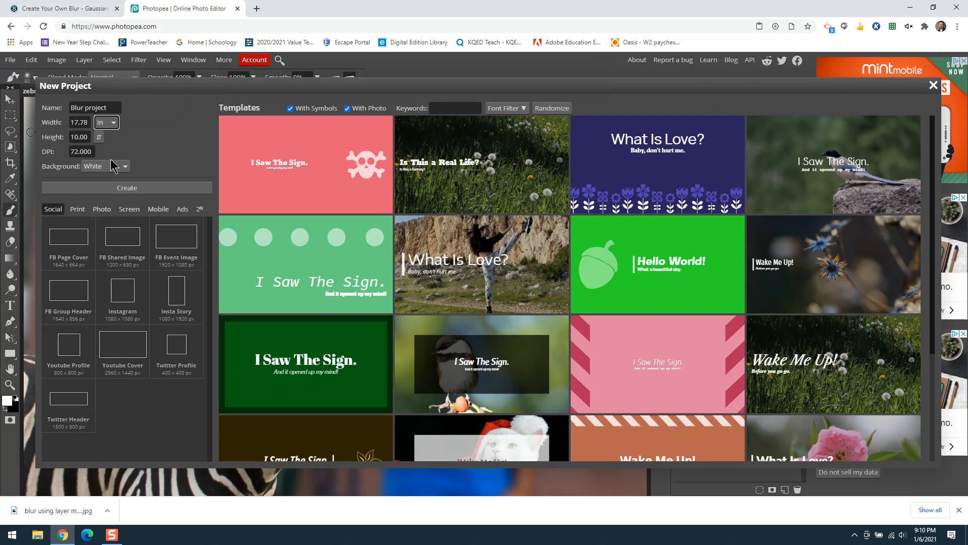
# Step: Set the new project's size to 11 by 8.5 inches at 300 DPI and create it
pyautogui.click(81, 123)
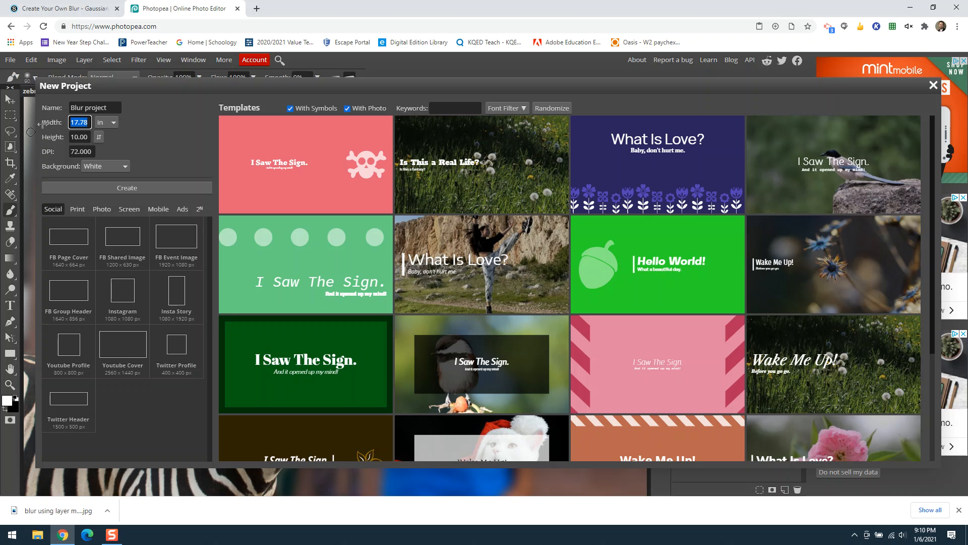
pyautogui.write('11')
pyautogui.click(90, 137)
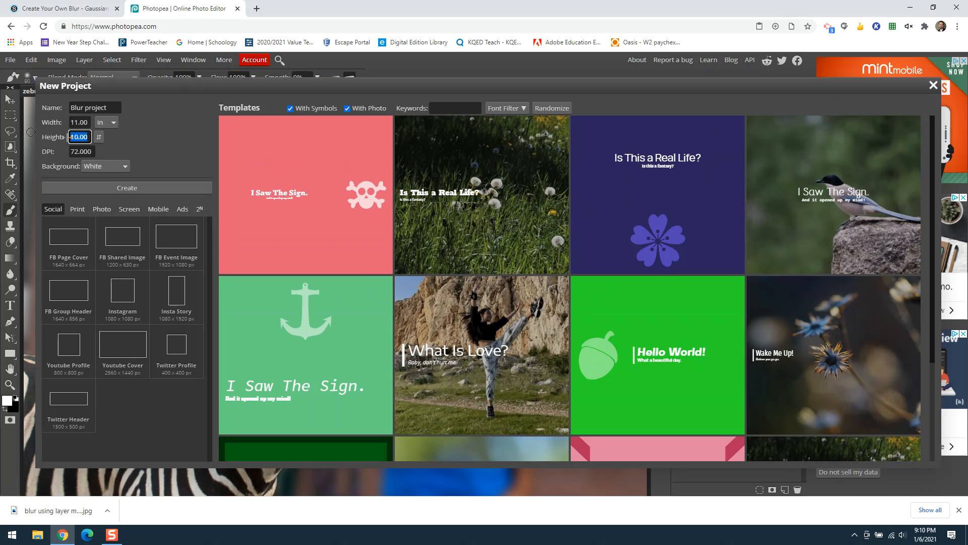
pyautogui.write('8.5')
pyautogui.click(69, 153)
pyautogui.write('3')
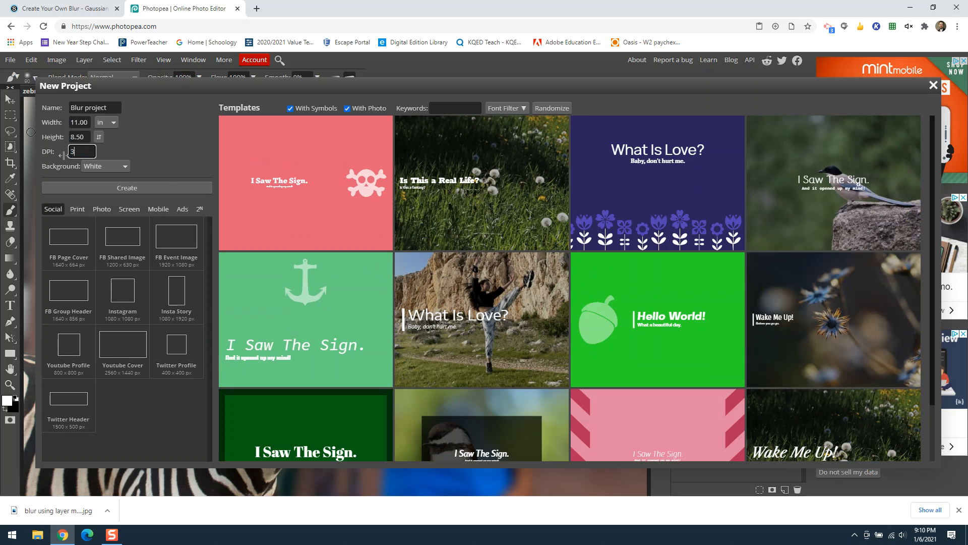
pyautogui.click(153, 158)
pyautogui.click(148, 184)
pyautogui.click(150, 189)
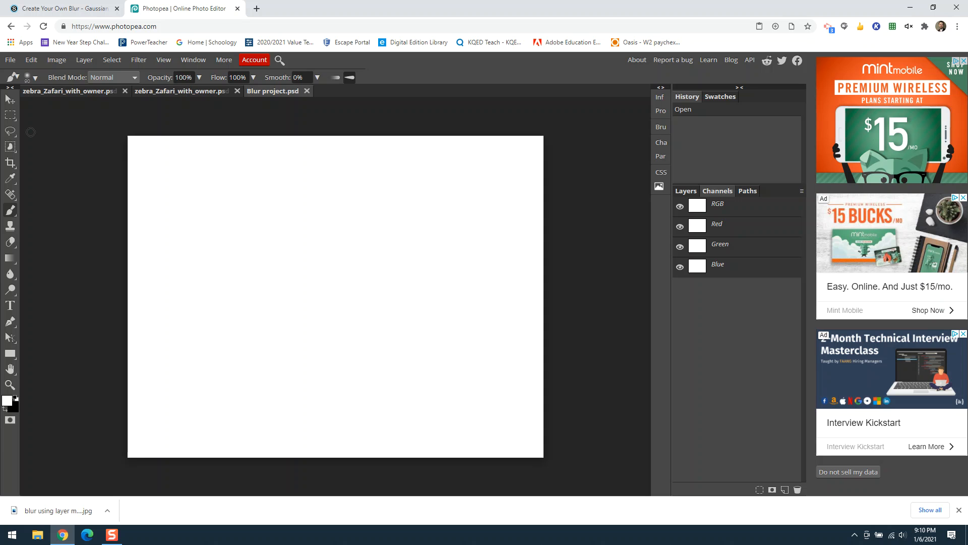
# Step: Place "blur using selection tool.jpg" on the blank page and scale it to about 48% in the page's upper-left area
pyautogui.click(11, 60)
pyautogui.click(33, 106)
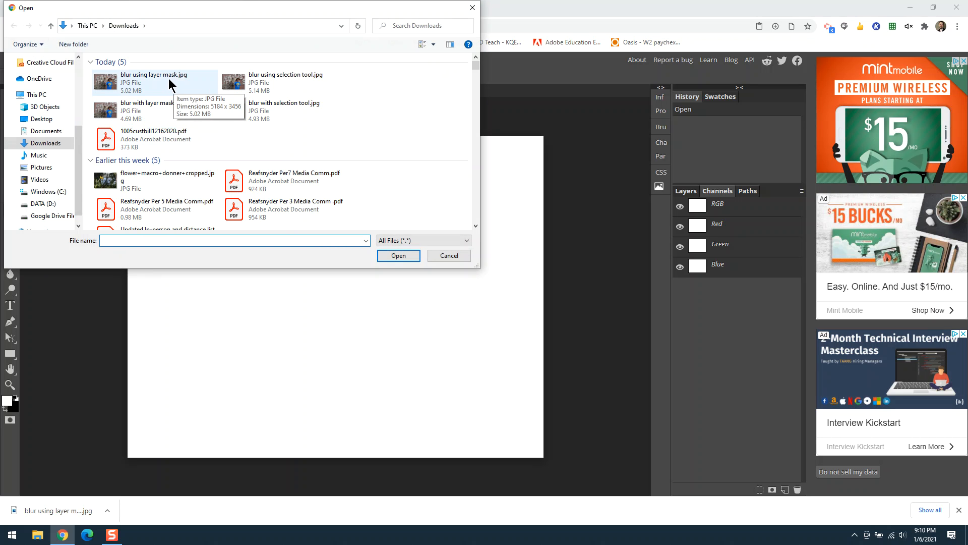
pyautogui.click(263, 87)
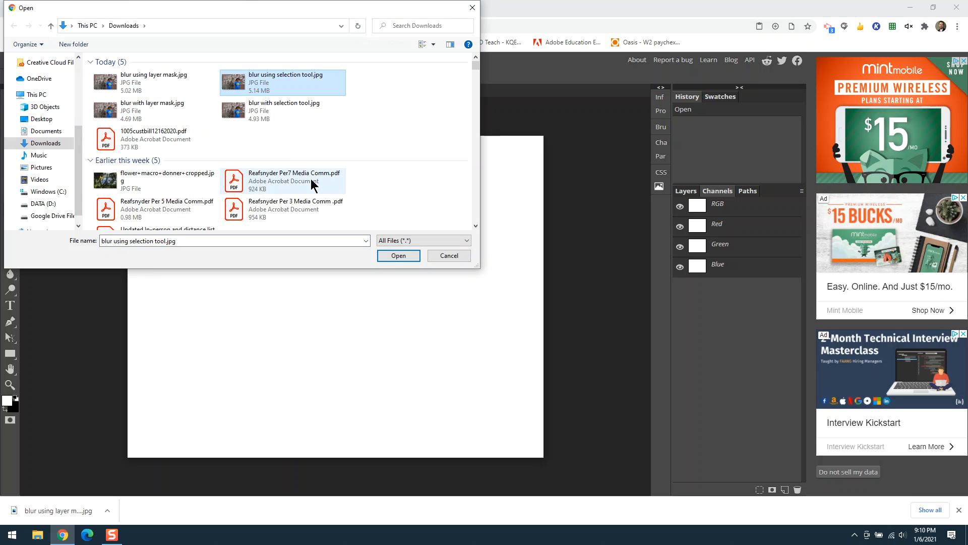
pyautogui.click(389, 253)
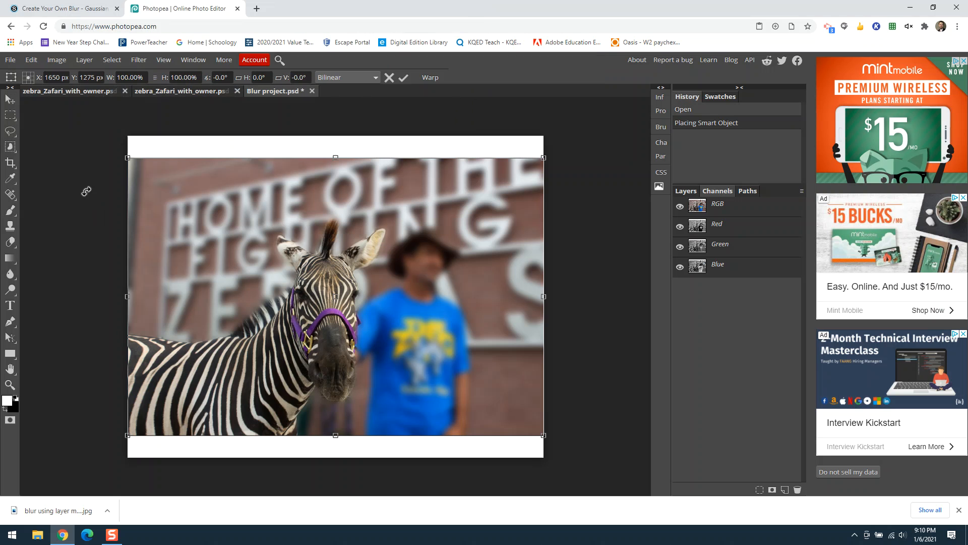
pyautogui.click(10, 99)
pyautogui.press('Return')
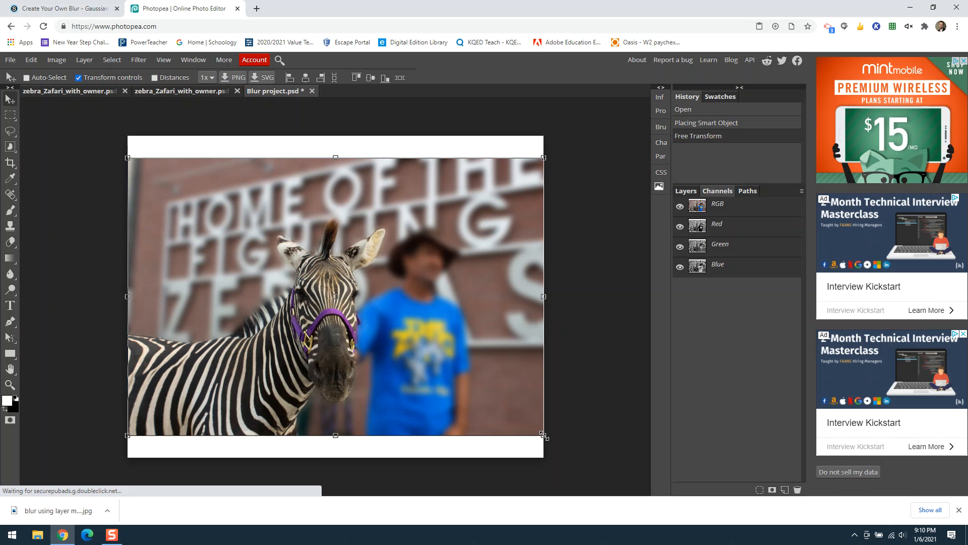
pyautogui.moveTo(543, 434); pyautogui.dragTo(331, 237)
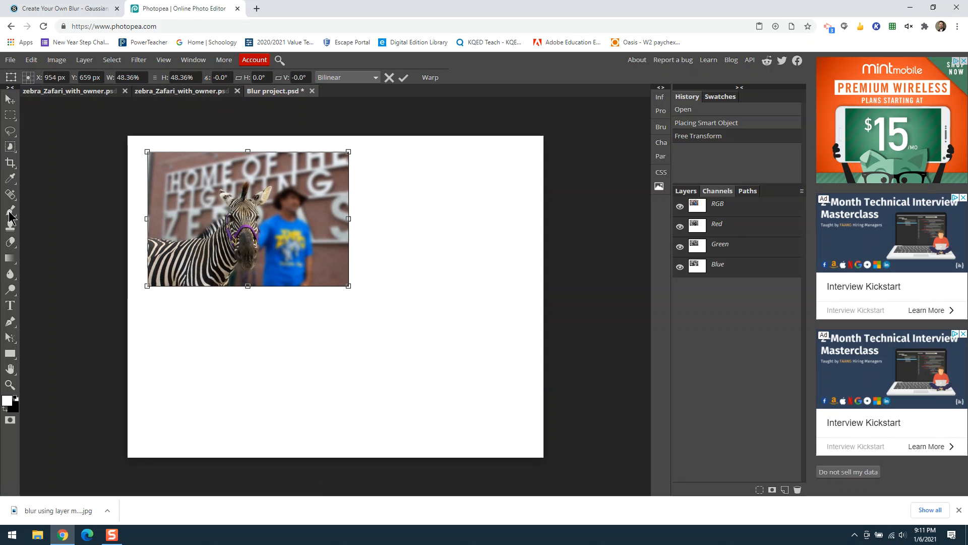
pyautogui.press('Return')
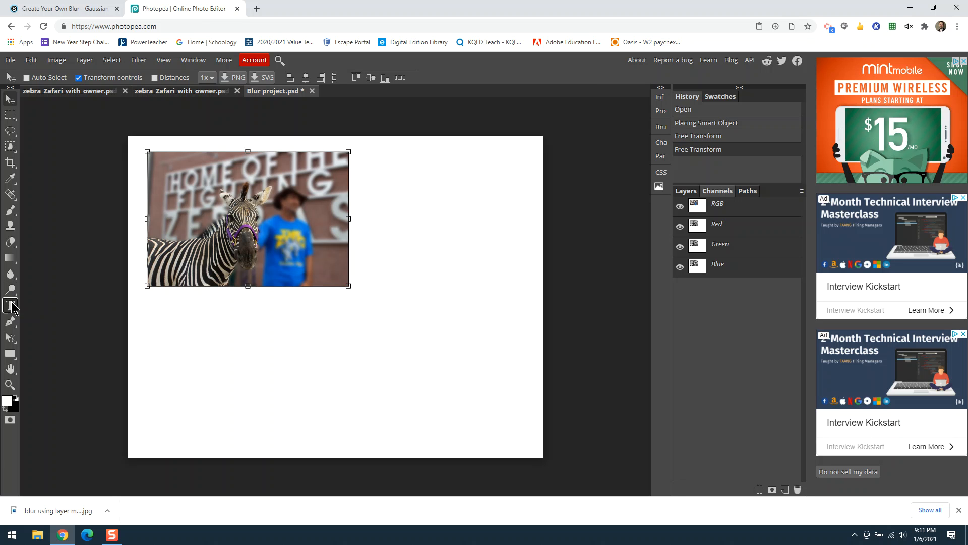
# Step: Add the caption "Selection Tool" beside the placed photo and enlarge its text to about 171 px
pyautogui.click(12, 306)
pyautogui.click(379, 196)
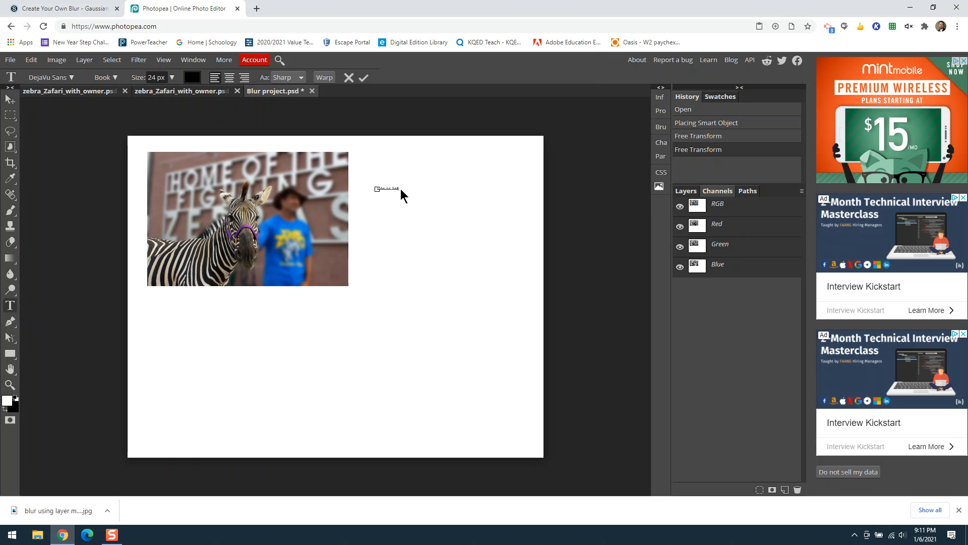
pyautogui.moveTo(398, 190); pyautogui.dragTo(377, 190)
pyautogui.moveTo(137, 76); pyautogui.dragTo(185, 80)
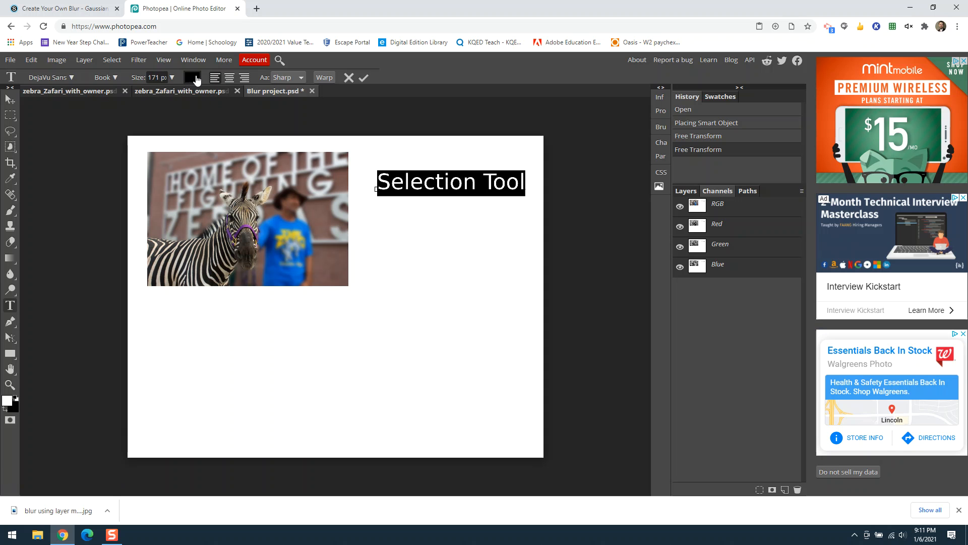
# Step: Shift the zebra photo slightly down and position the "Selection Tool" caption centred above it
pyautogui.click(10, 99)
pyautogui.moveTo(438, 187); pyautogui.dragTo(304, 145)
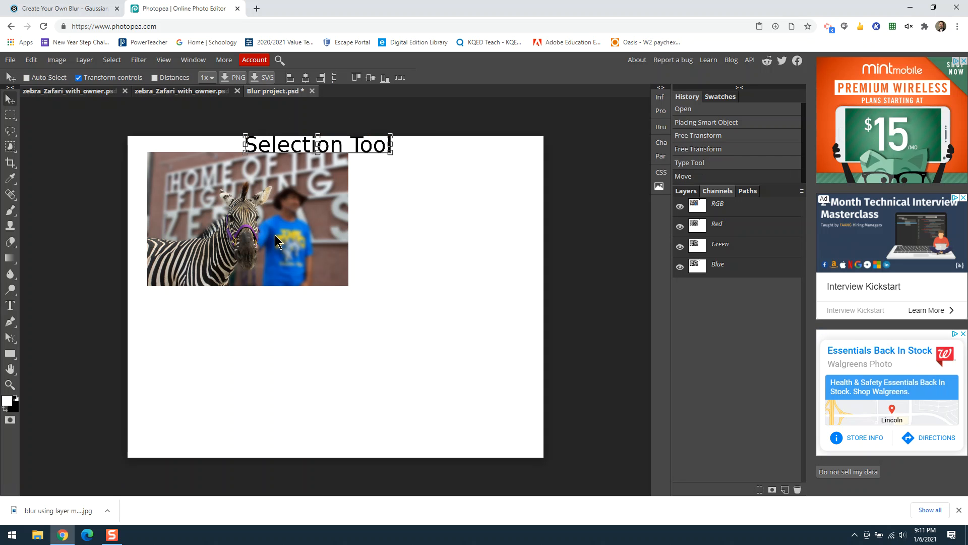
pyautogui.click(686, 192)
pyautogui.click(711, 254)
pyautogui.moveTo(285, 244); pyautogui.dragTo(286, 254)
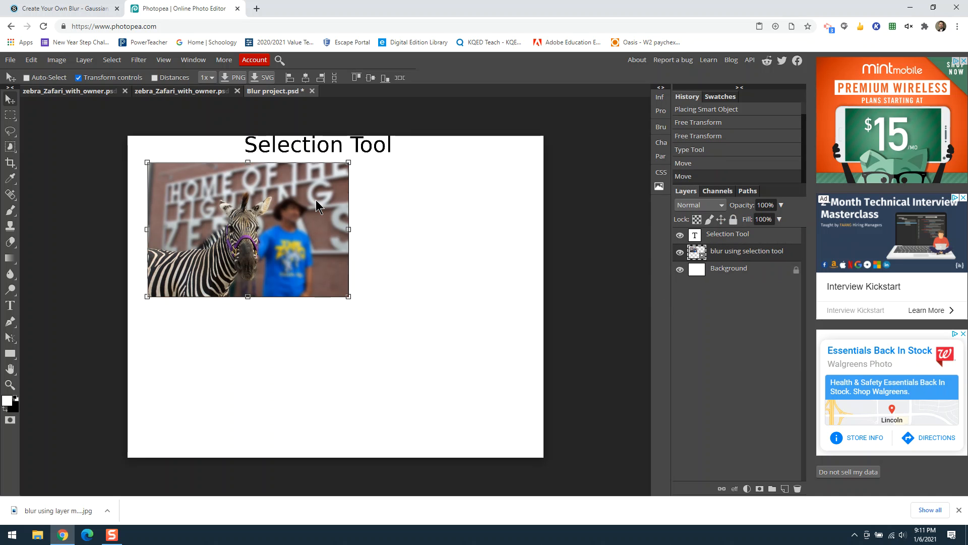
pyautogui.click(745, 234)
pyautogui.moveTo(334, 151); pyautogui.dragTo(273, 157)
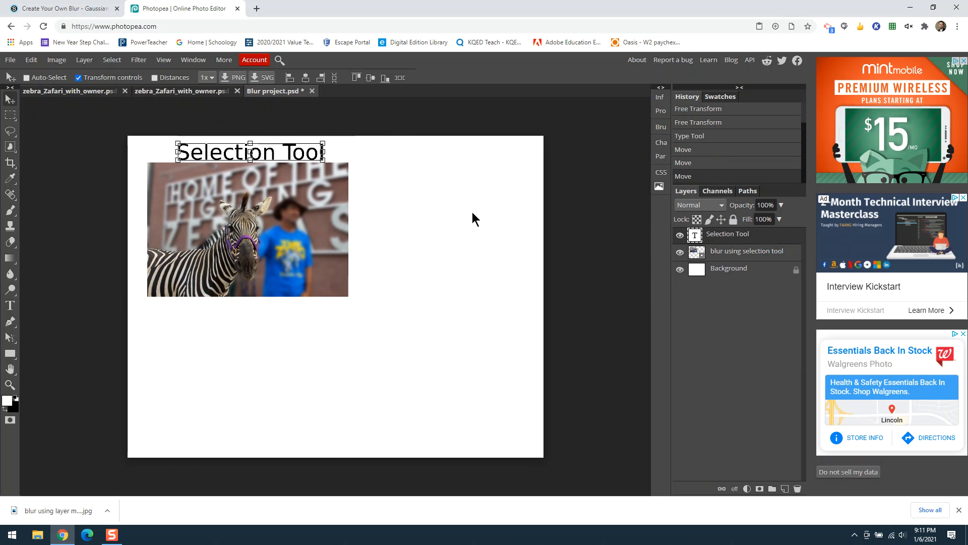
# Step: Place "blur using layer mask.jpg" directly above the Background layer and scale it to about 48% in the page's lower-right area
pyautogui.click(704, 274)
pyautogui.click(11, 60)
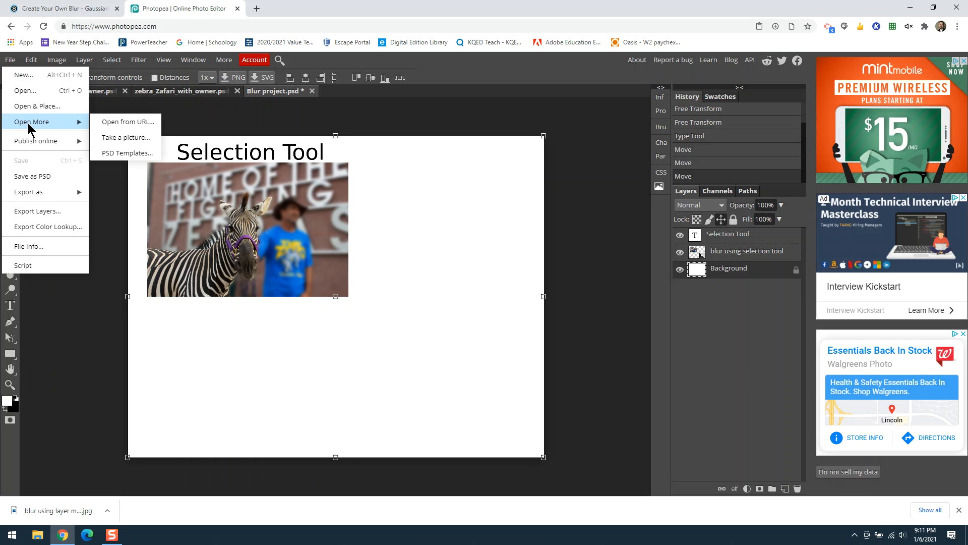
pyautogui.click(28, 107)
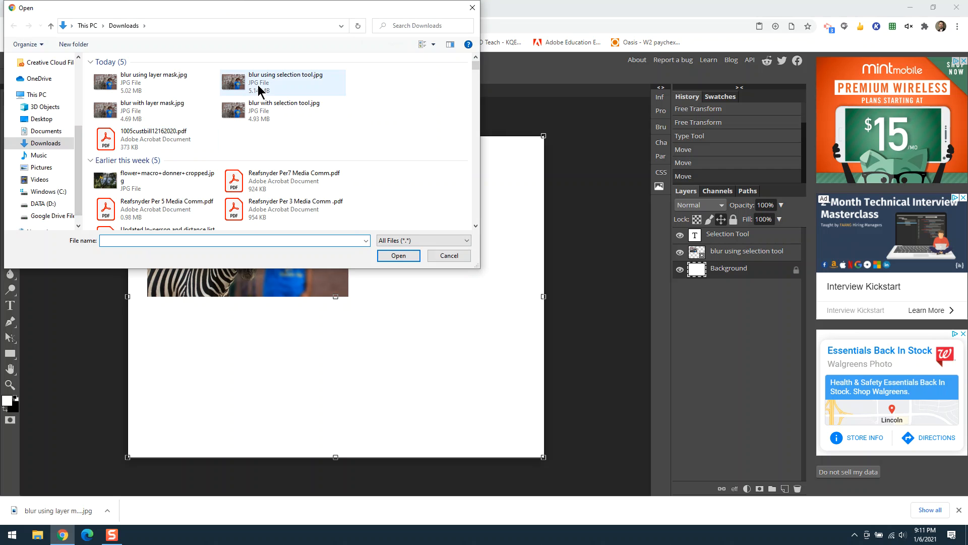
pyautogui.click(158, 88)
pyautogui.click(398, 255)
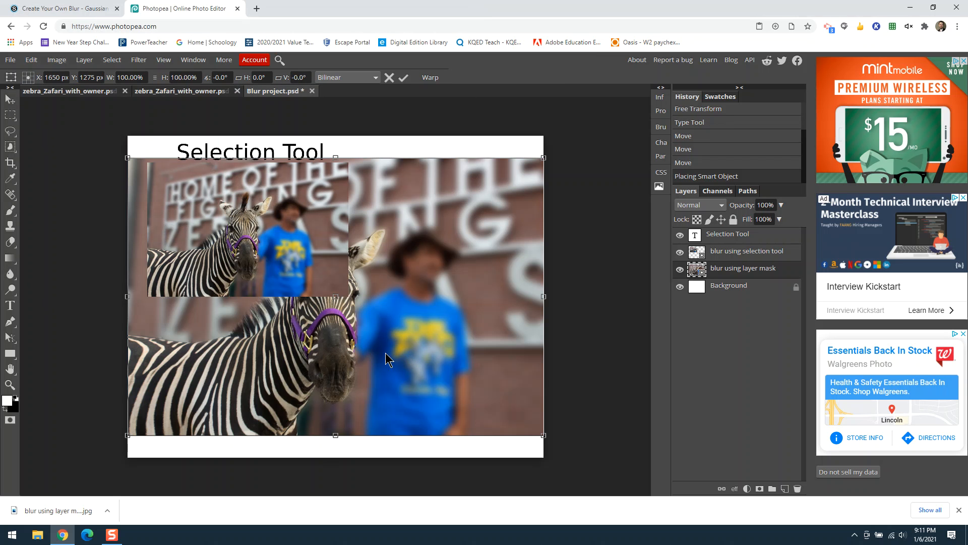
pyautogui.moveTo(128, 158); pyautogui.dragTo(382, 327)
pyautogui.moveTo(424, 388); pyautogui.dragTo(401, 396)
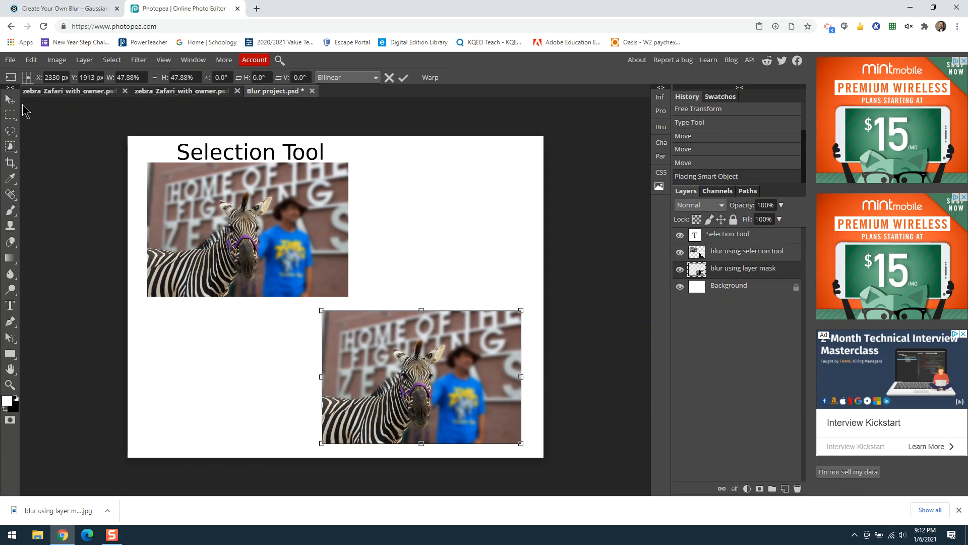
# Step: Duplicate the "Selection Tool" caption and place the copy above the lower zebra photo
pyautogui.click(723, 240)
pyautogui.moveTo(723, 239); pyautogui.dragTo(784, 488)
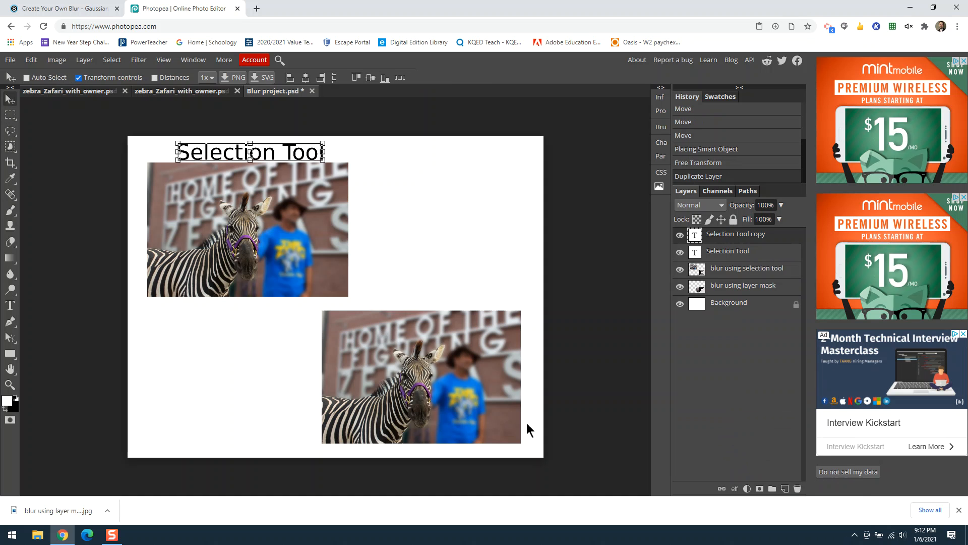
pyautogui.moveTo(267, 151); pyautogui.dragTo(464, 297)
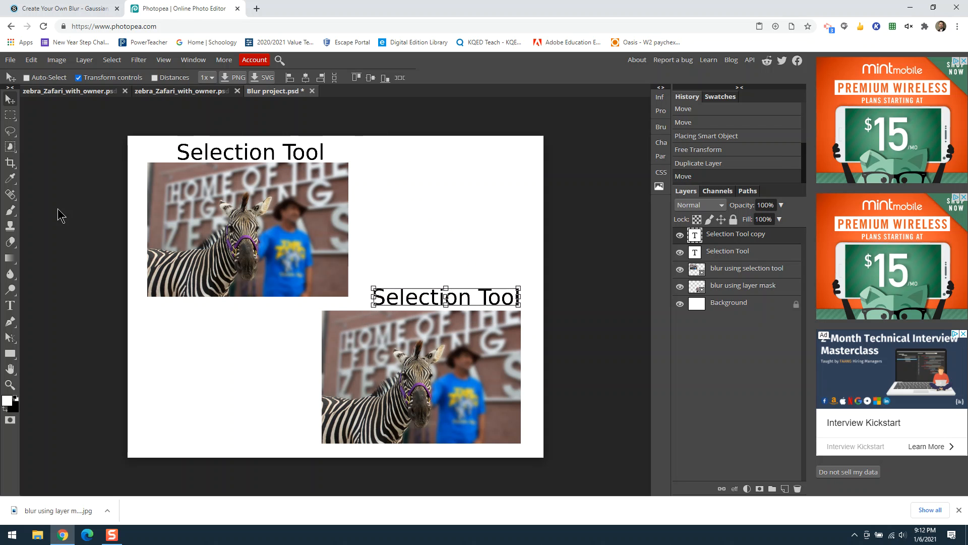
# Step: Replace the copied caption's text with "Layer Mask"
pyautogui.click(10, 305)
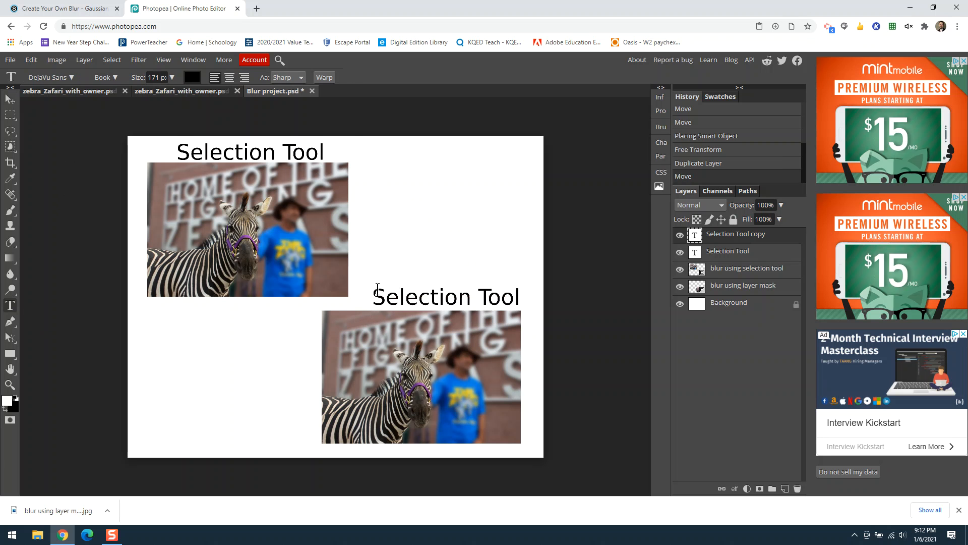
pyautogui.moveTo(374, 297); pyautogui.dragTo(522, 302)
pyautogui.write('La')
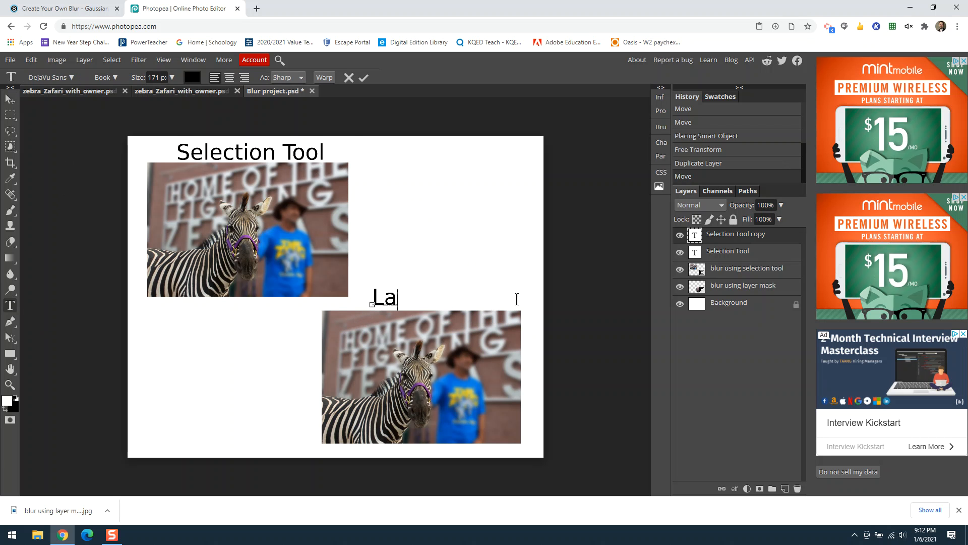
pyautogui.write('yer Mask')
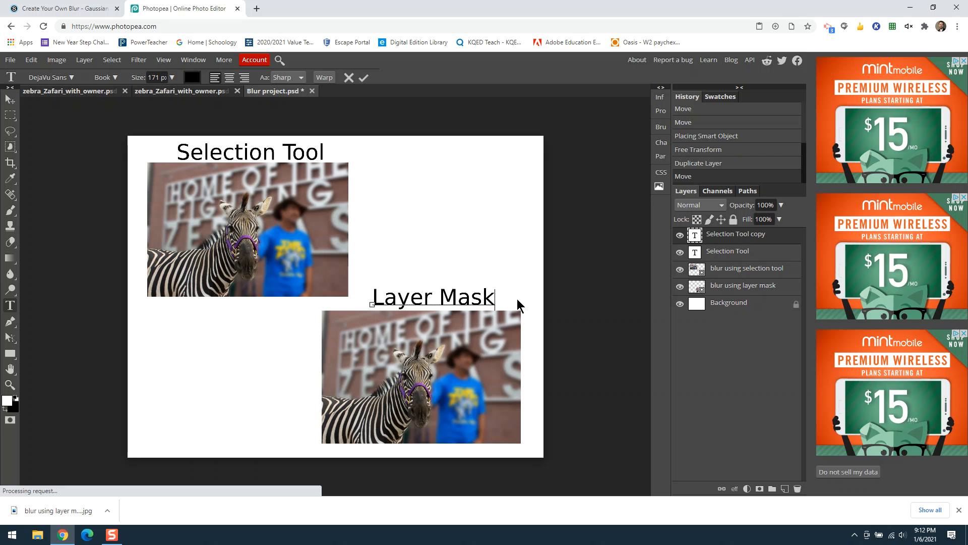
# Step: Align the "Layer Mask" caption with its photo's right edge and the "Selection Tool" caption with its photo's left edge
pyautogui.click(10, 99)
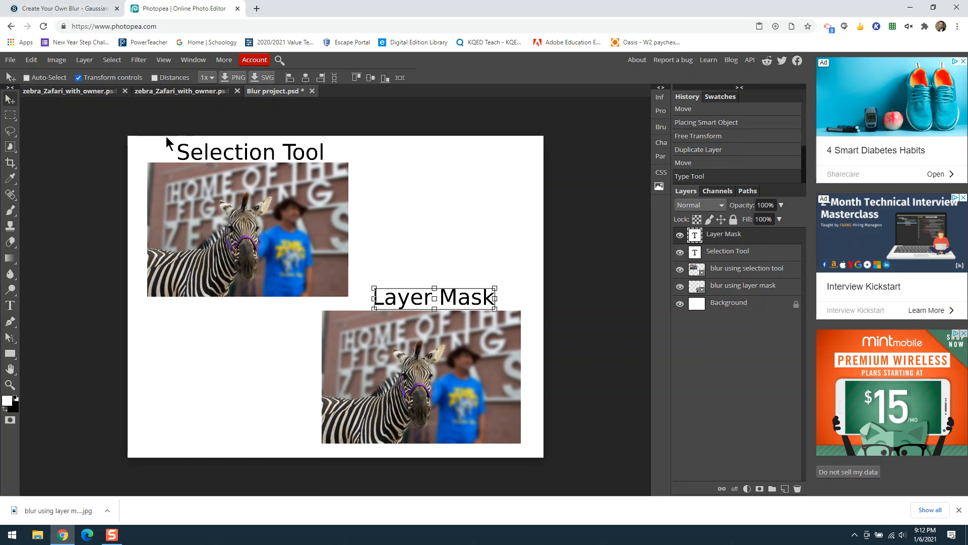
pyautogui.moveTo(458, 302); pyautogui.dragTo(484, 303)
pyautogui.click(763, 250)
pyautogui.moveTo(292, 159); pyautogui.dragTo(263, 160)
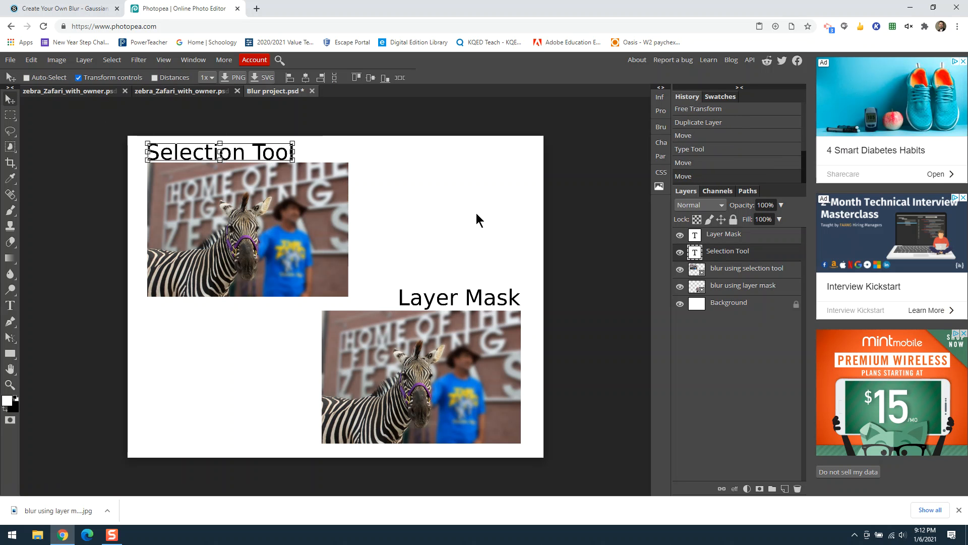
# Step: Select the Background layer for the Gradient tool and set the foreground colour to dark blue
pyautogui.click(714, 311)
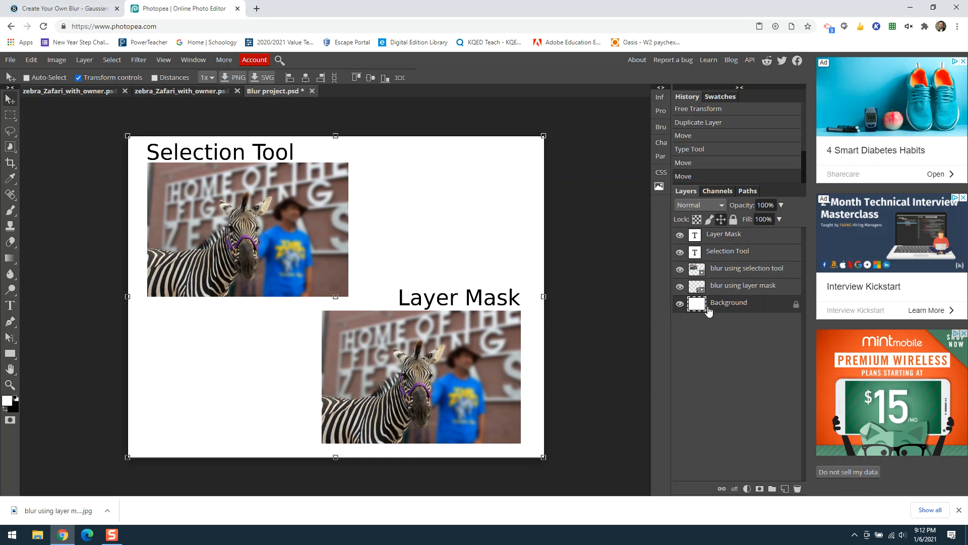
pyautogui.click(11, 259)
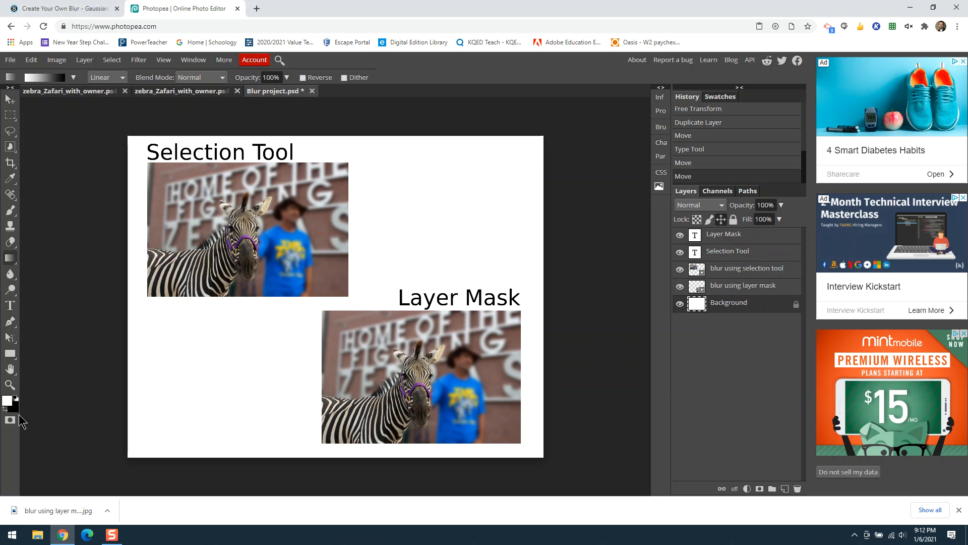
pyautogui.click(8, 402)
pyautogui.moveTo(205, 180)
pyautogui.mouseDown()
pyautogui.moveTo(210, 169)
pyautogui.moveTo(210, 192)
pyautogui.mouseUp()
pyautogui.click(256, 271)
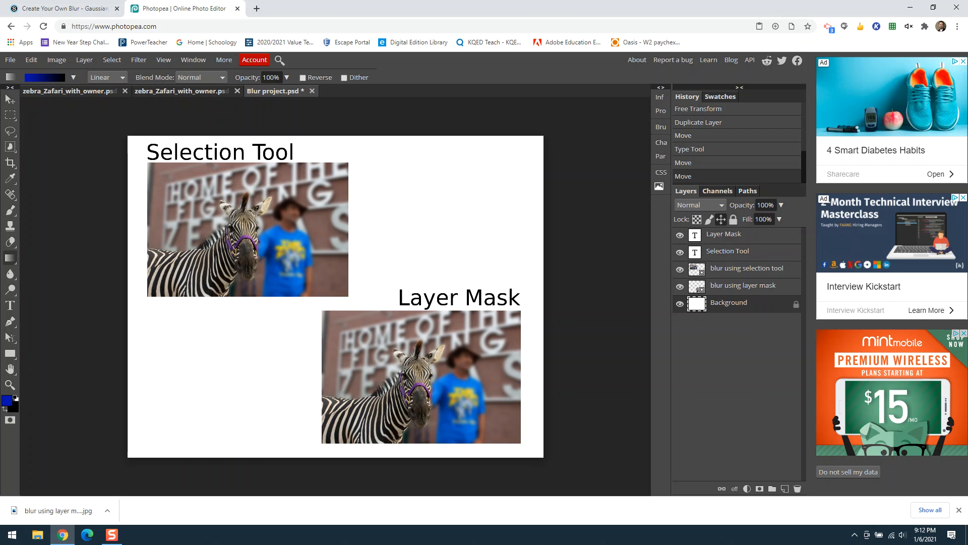
# Step: Set the background colour to golden orange and fill the page background with a linear gradient running diagonally from lower left to upper right
pyautogui.click(15, 411)
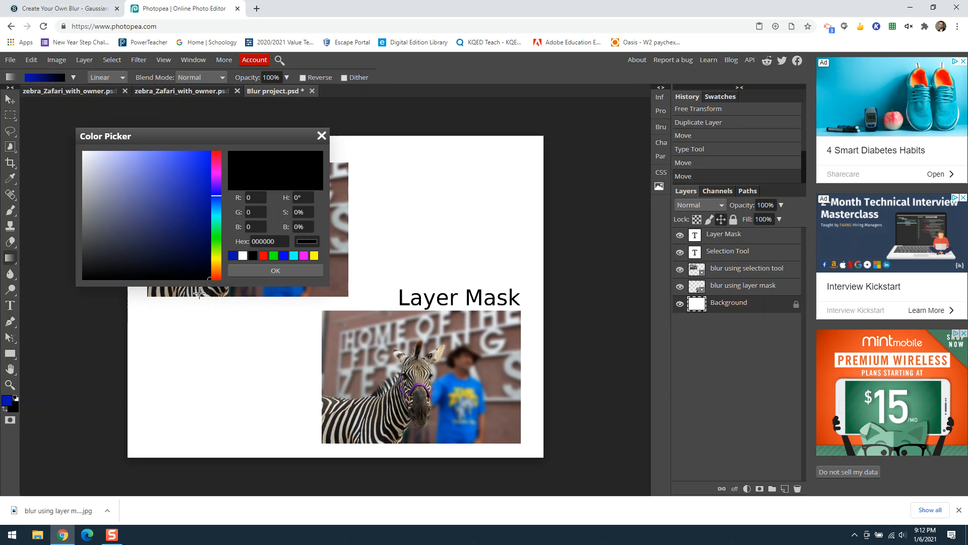
pyautogui.click(216, 266)
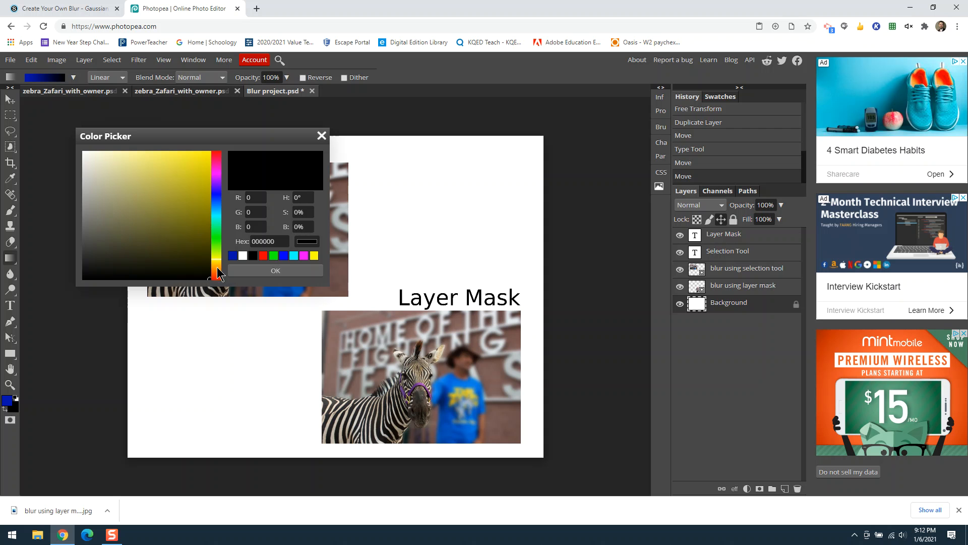
pyautogui.click(200, 186)
pyautogui.moveTo(200, 187); pyautogui.dragTo(210, 157)
pyautogui.click(262, 272)
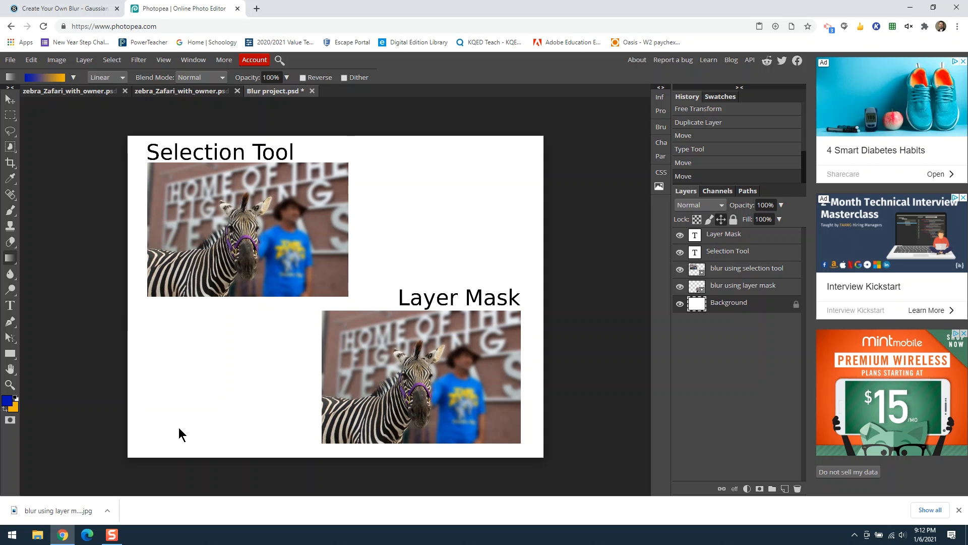
pyautogui.moveTo(172, 427); pyautogui.dragTo(443, 202)
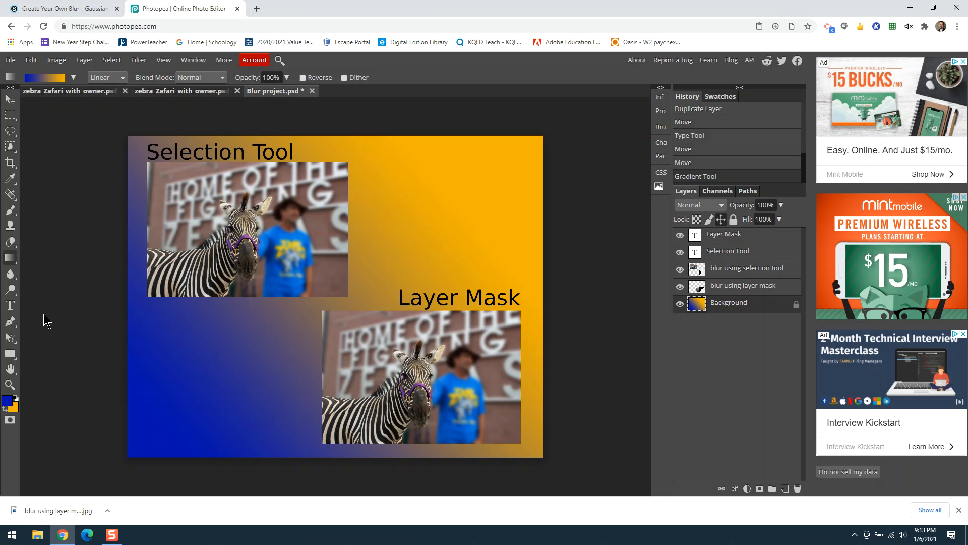
# Step: Add the four-line text "I liked the / xxx tool / because / xyz." below the upper zebra photo
pyautogui.click(10, 305)
pyautogui.click(156, 312)
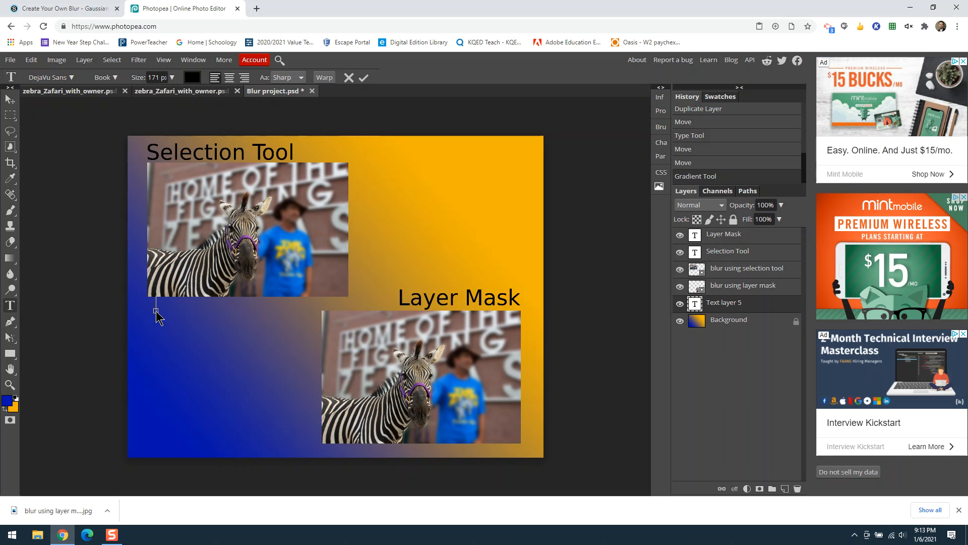
pyautogui.write('I liked the')
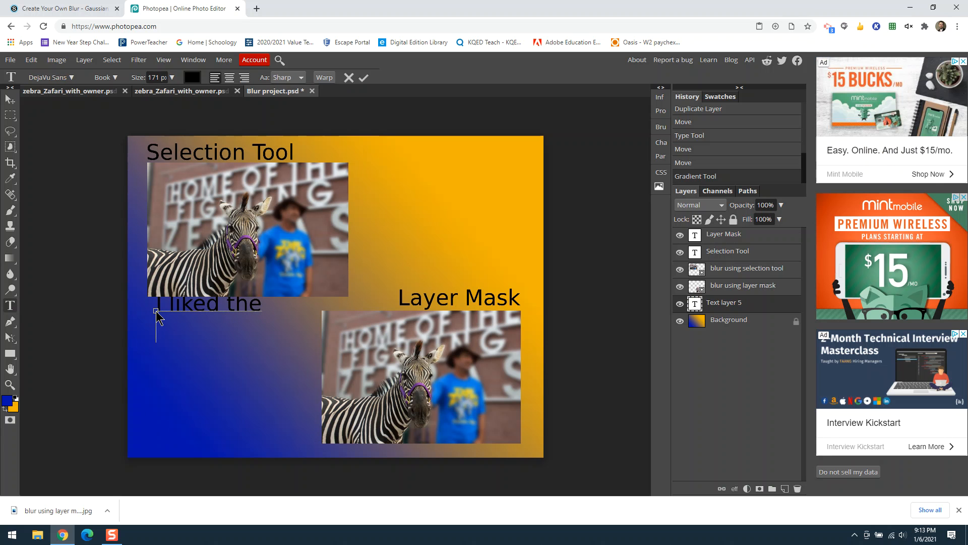
pyautogui.write('xxx tool')
pyautogui.press('Return')
pyautogui.write('because')
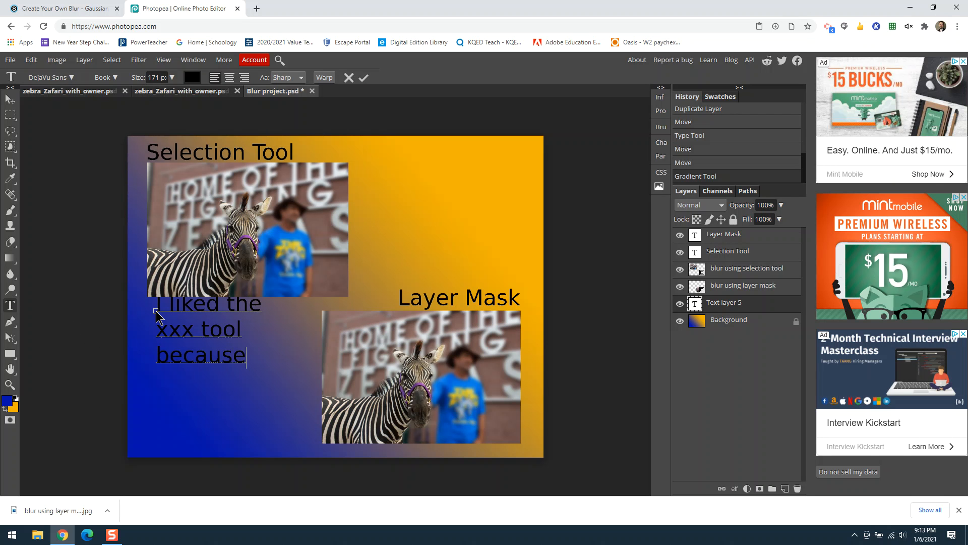
pyautogui.press('Return')
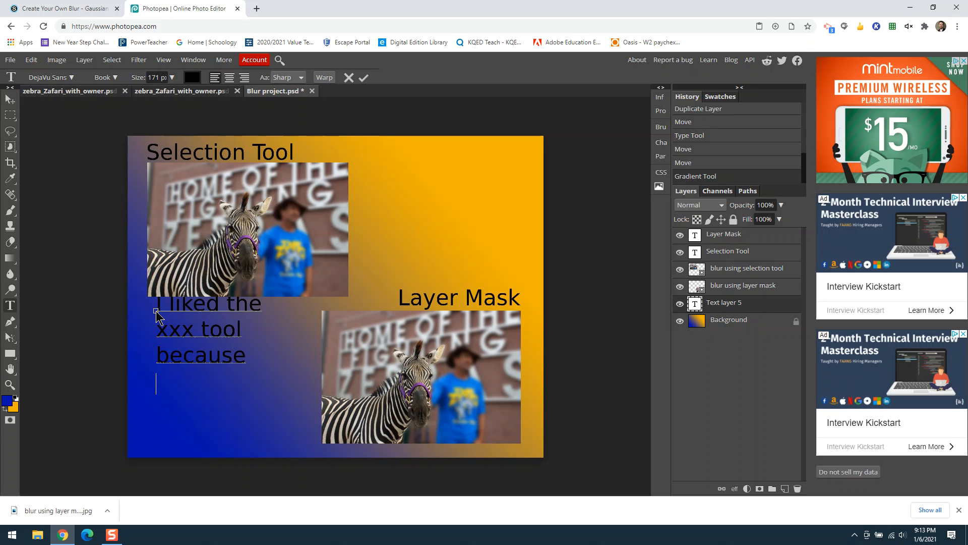
pyautogui.write('xyz.')
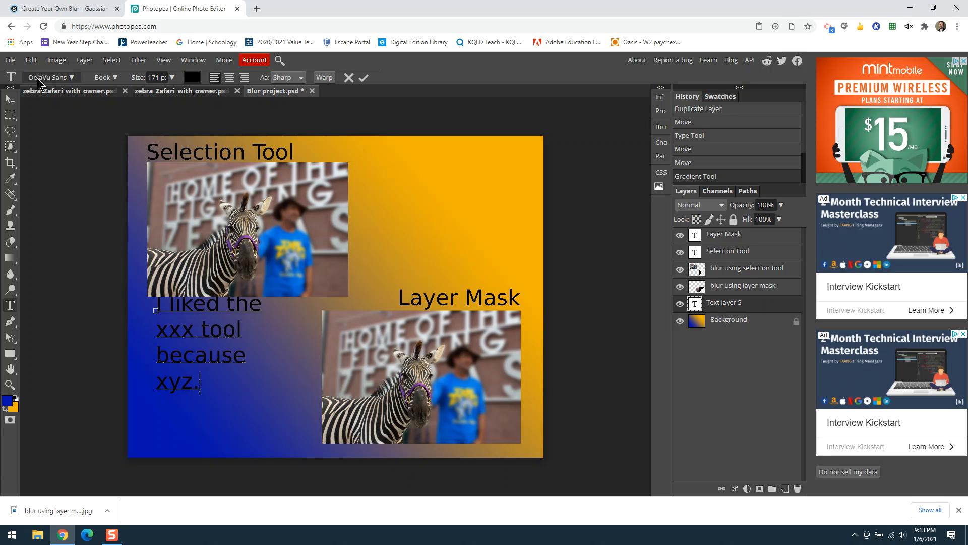
pyautogui.click(11, 61)
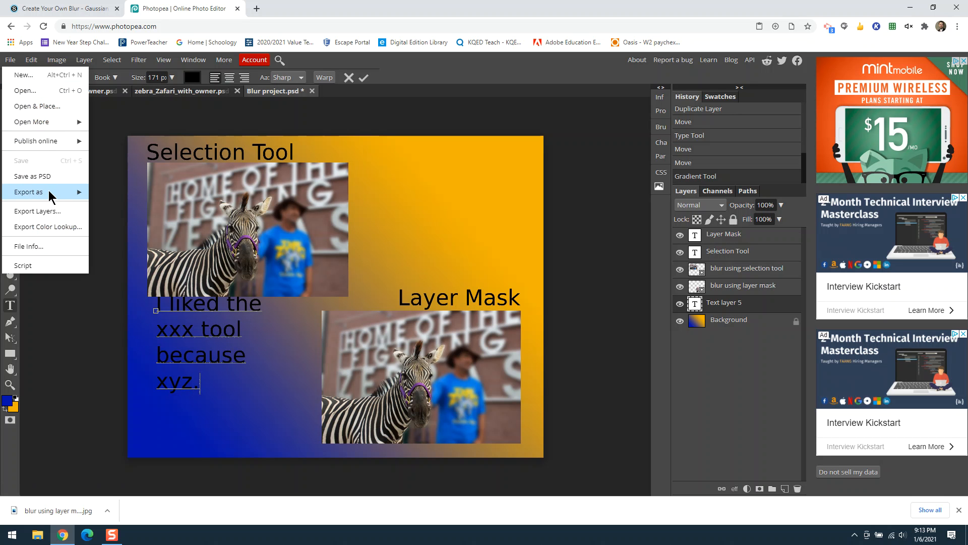
pyautogui.moveTo(49, 190)
pyautogui.click(139, 211)
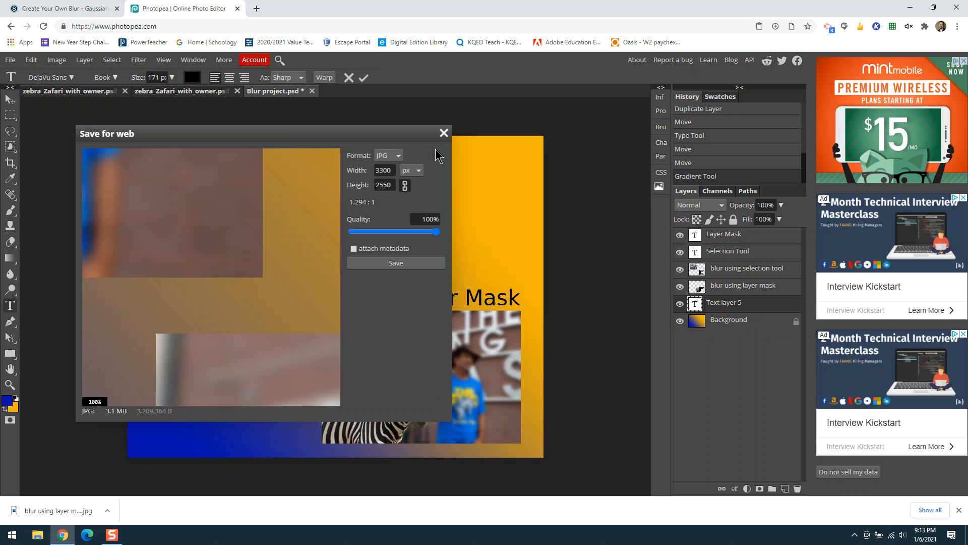
pyautogui.click(443, 133)
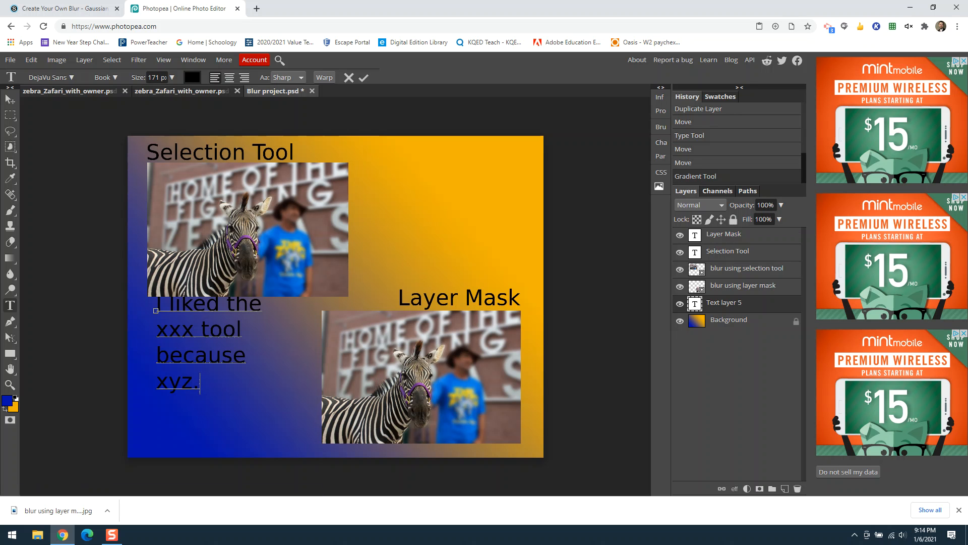
# Step: Move the "I liked the xxx tool because xyz." text slightly down, clear of the upper photo
pyautogui.click(9, 99)
pyautogui.moveTo(232, 336); pyautogui.dragTo(235, 359)
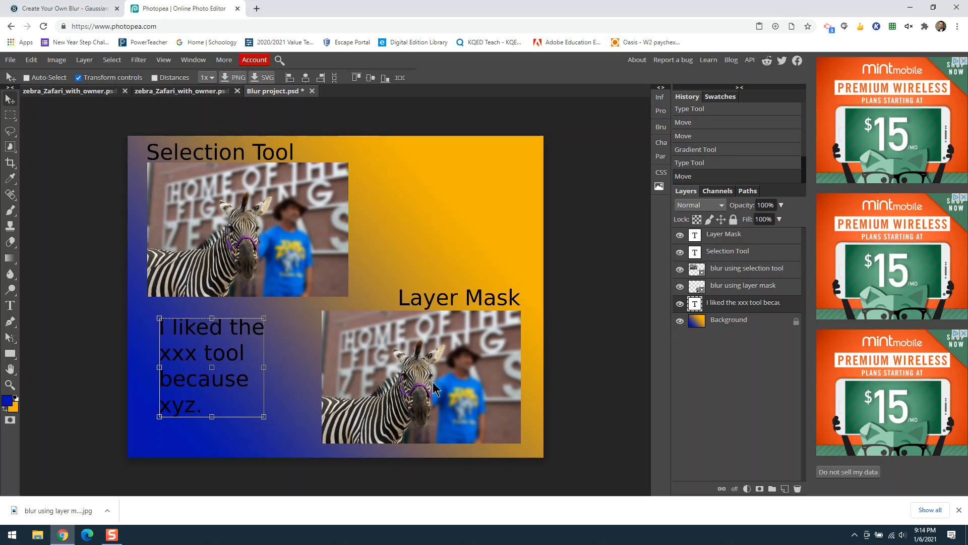